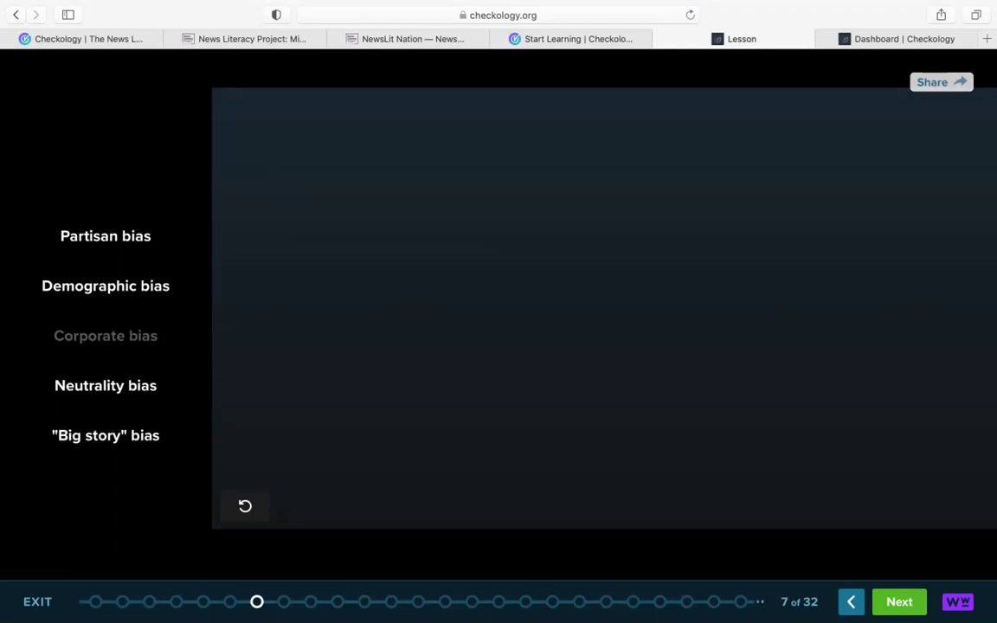
Advance the lesson to the "More air time" scenario on slide 9, answer it with "Big story" bias and dismiss the feedback
left_click(283, 602)
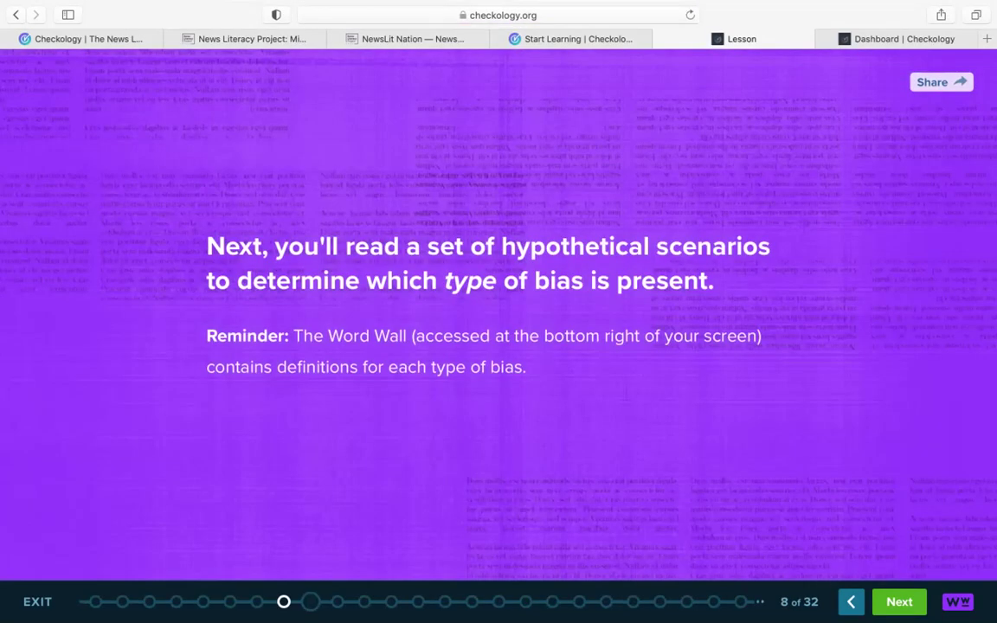
left_click(310, 602)
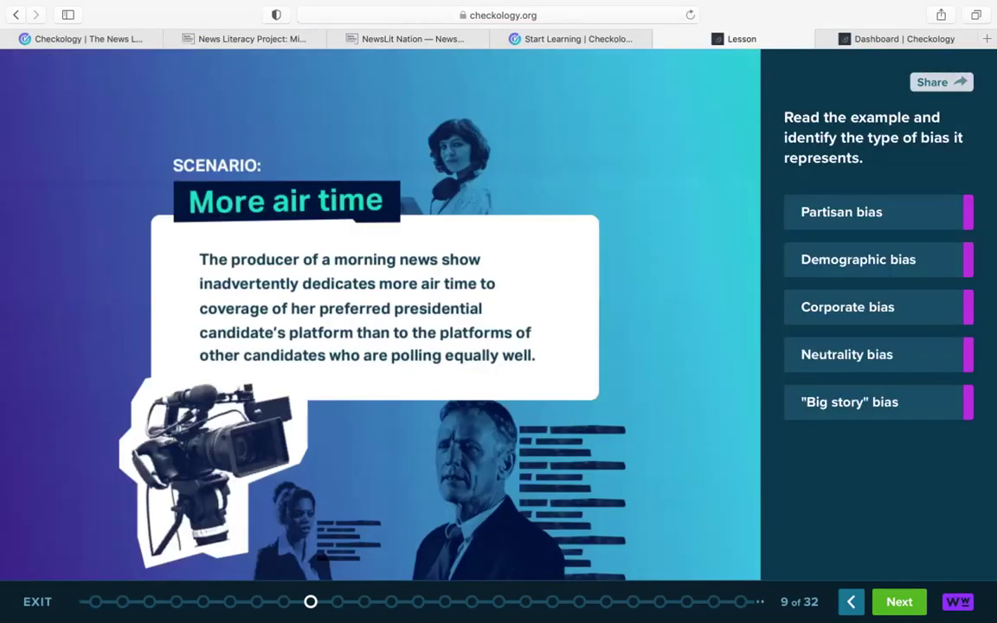
scroll(499, 311, "down", 1)
scroll(499, 312, "up", 1)
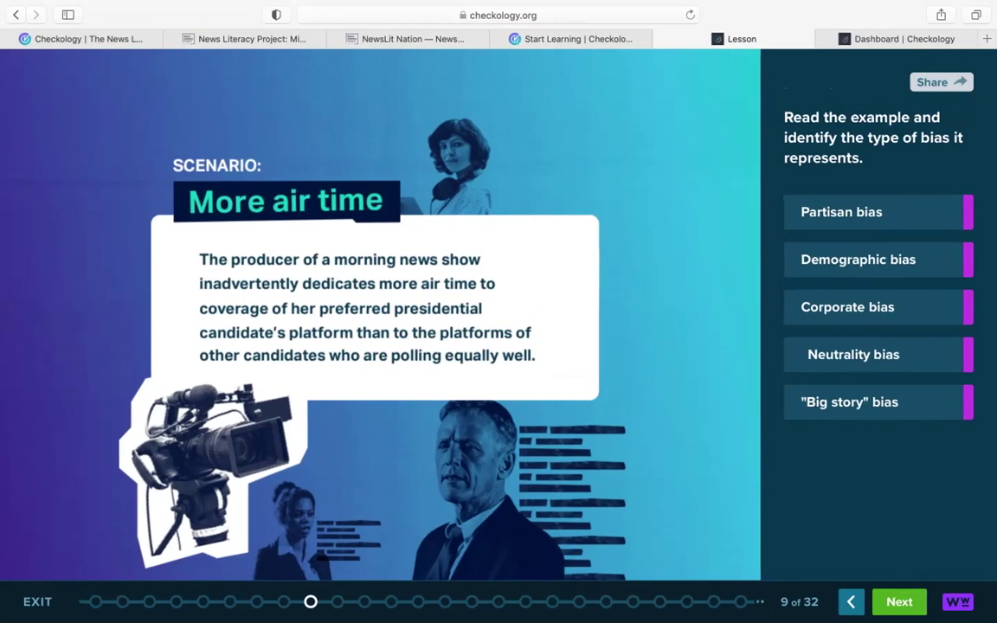
left_click(868, 402)
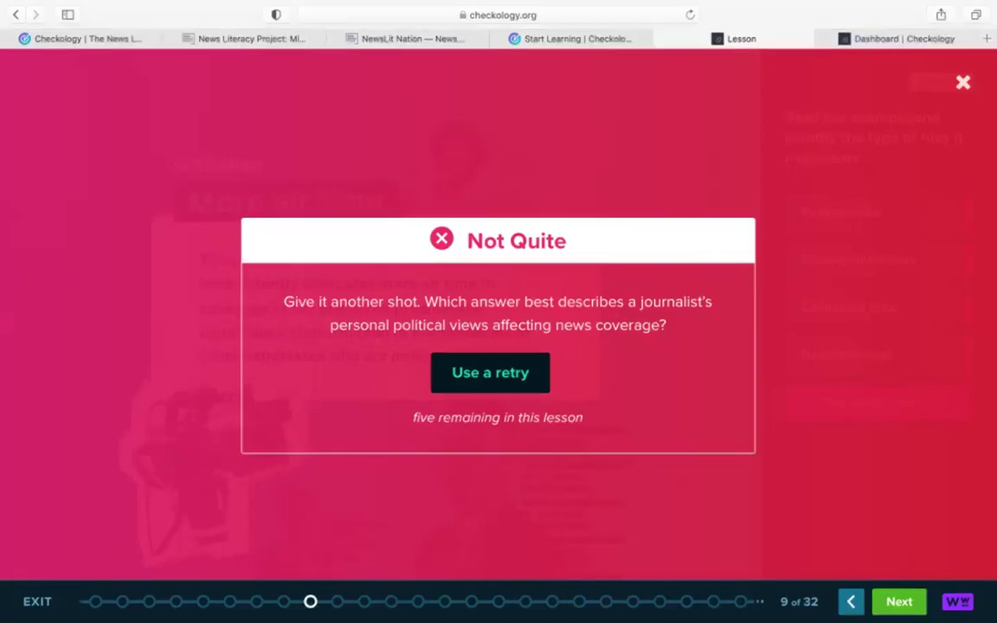
key("Escape")
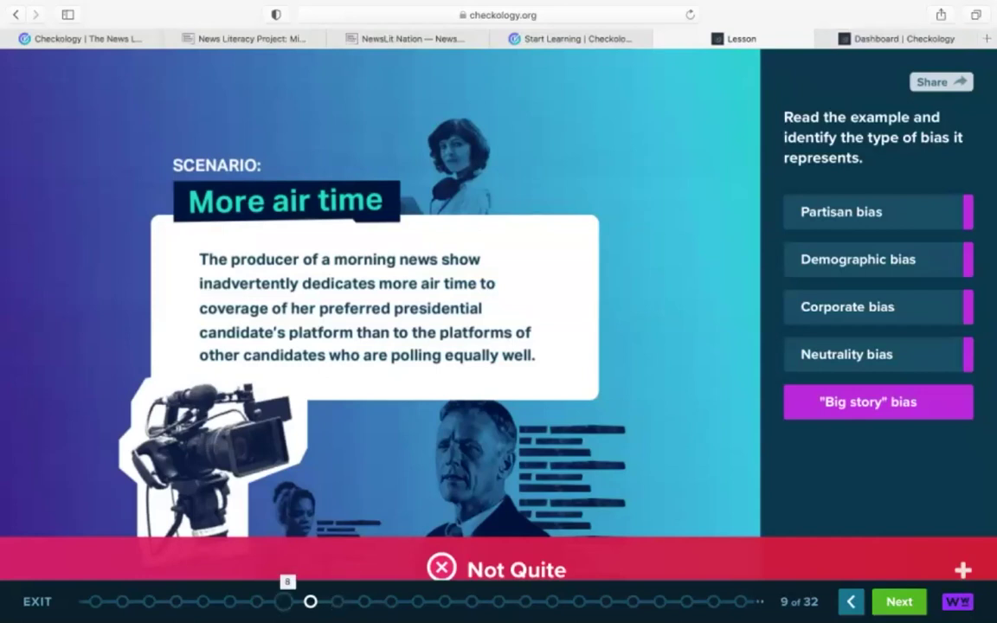
Revisit the types of bias video slide, return to the "More air time" scenario and read the bias definitions in the Word Wall
left_click(257, 602)
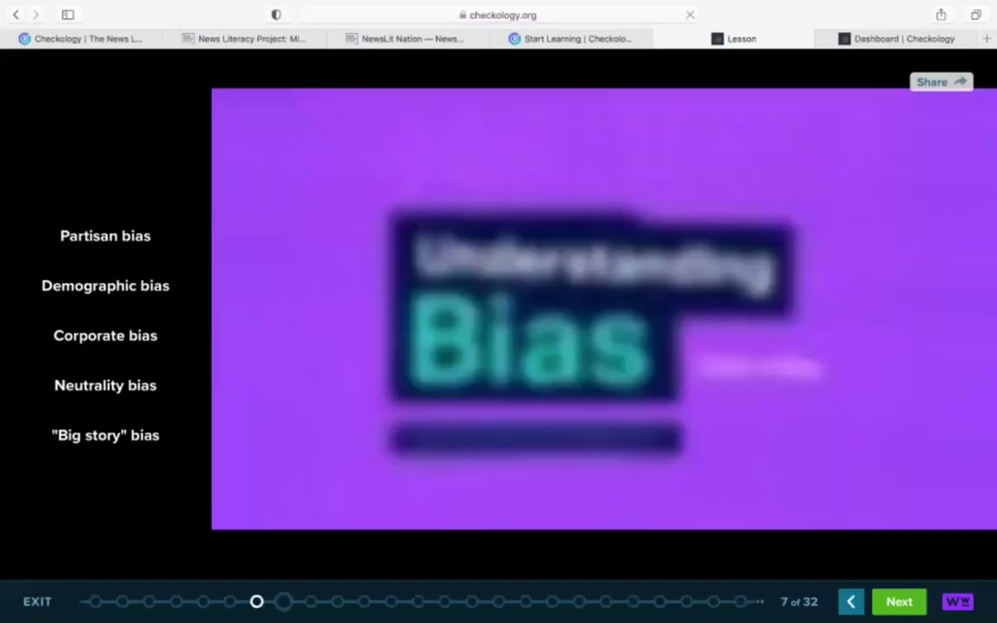
left_click(310, 602)
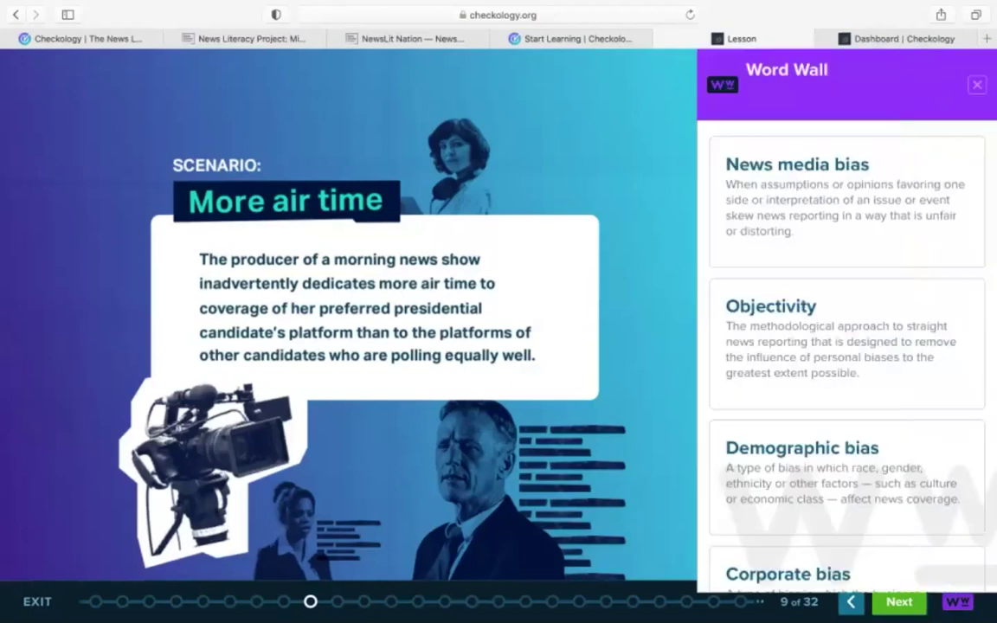
scroll(846, 346, "down", 5)
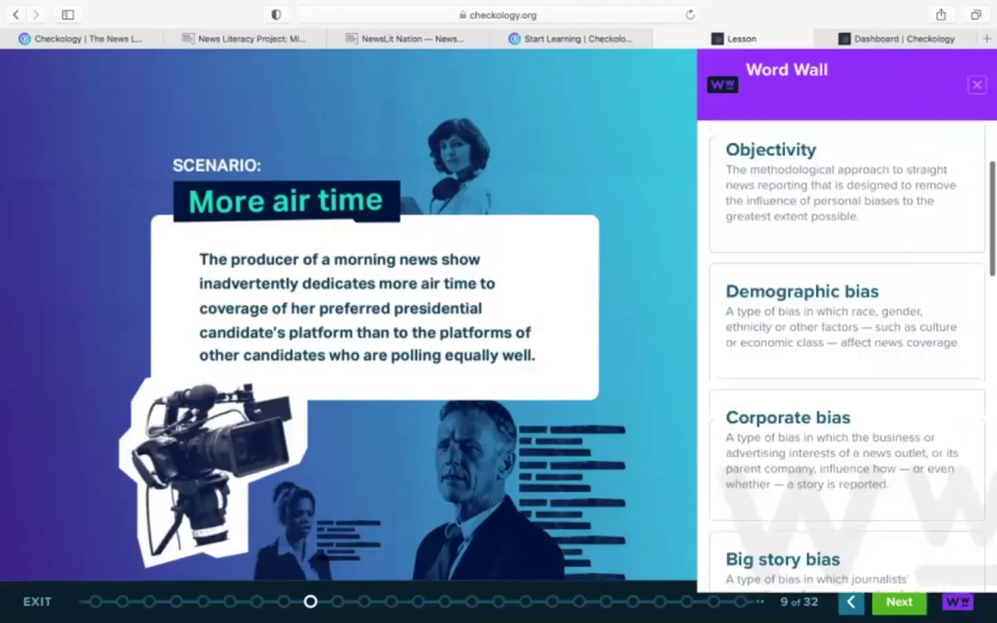
scroll(847, 346, "down", 3)
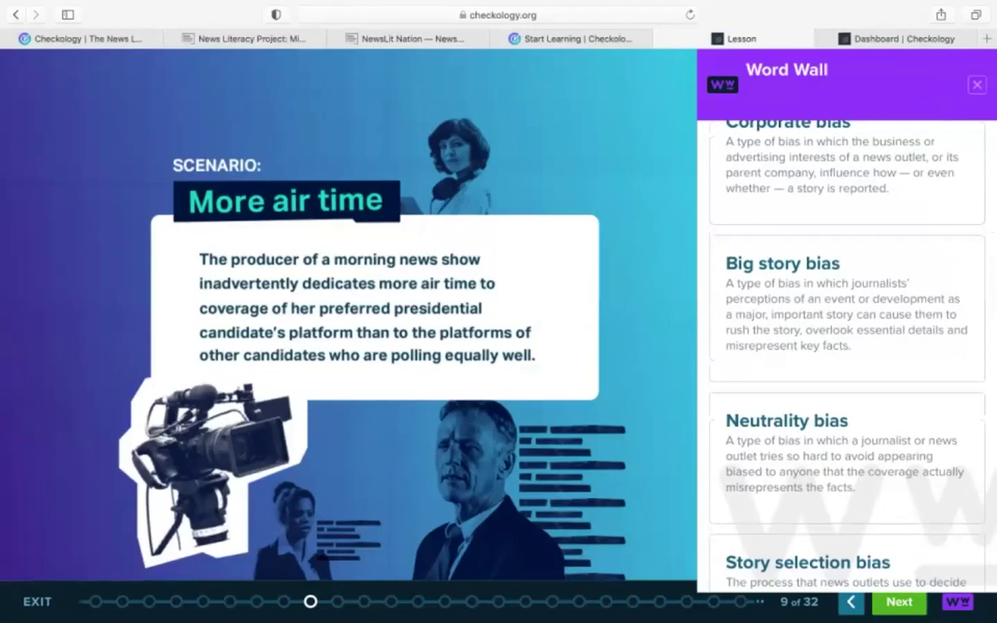
scroll(847, 347, "down", 2)
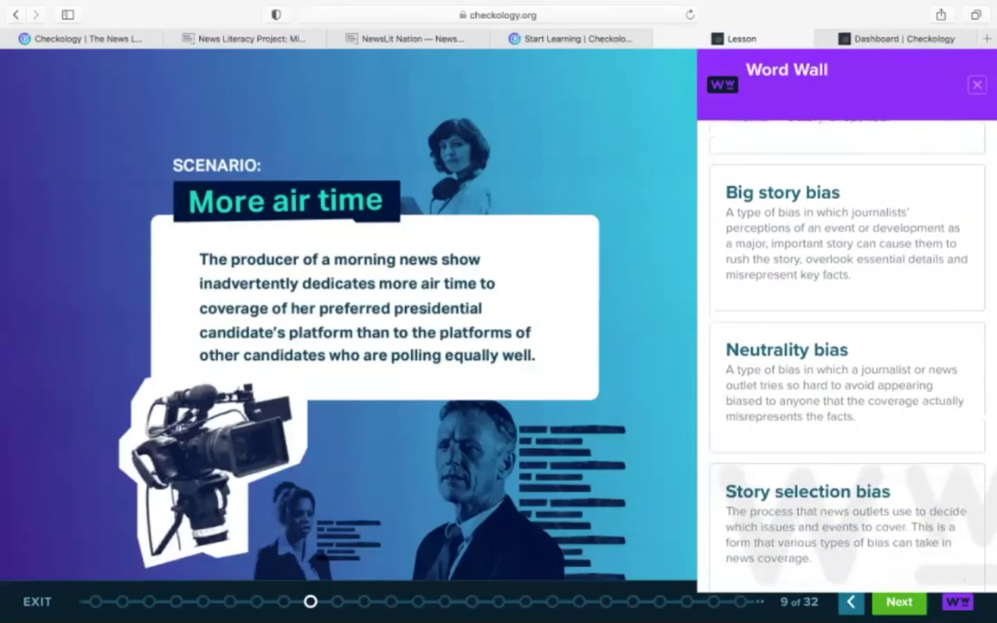
key("Escape")
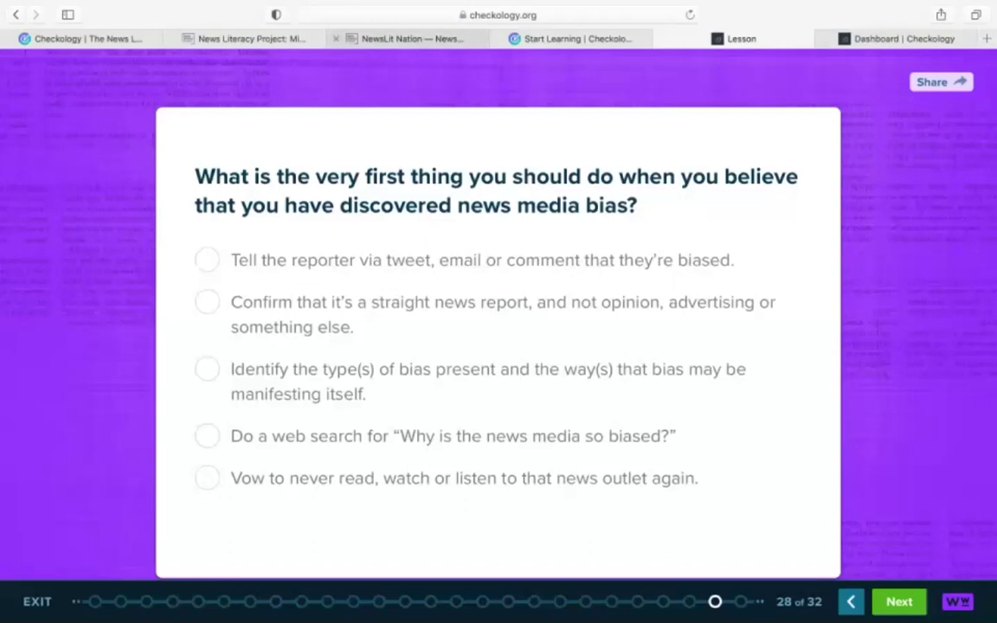
Review the Educator Tools on the NewsLit Nation page and the available lessons on Checkology's Start Learning page
key("super+3")
scroll(499, 347, "up", 3)
scroll(499, 346, "up", 3)
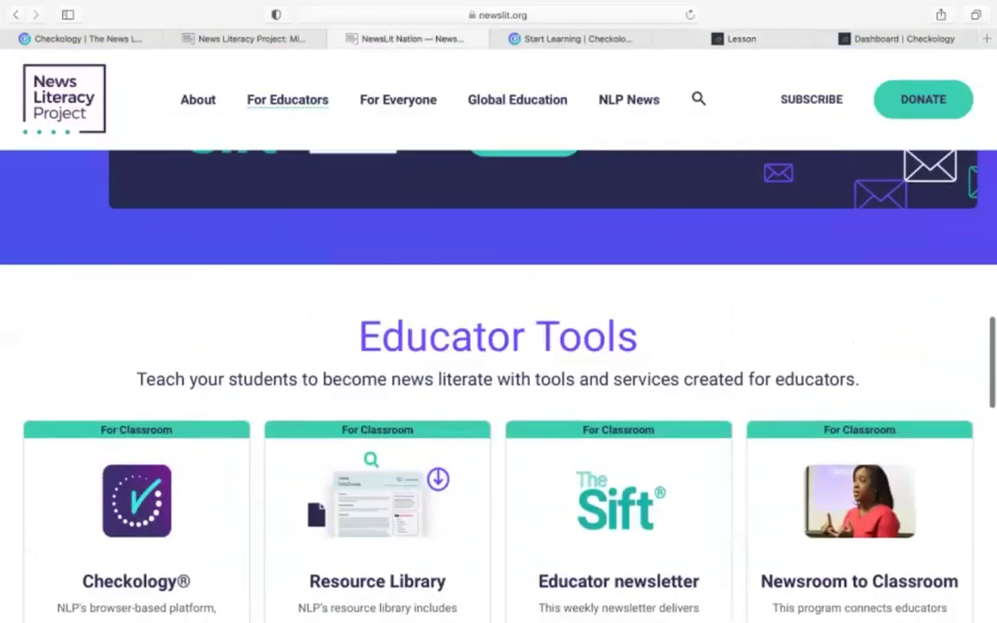
scroll(498, 346, "down", 5)
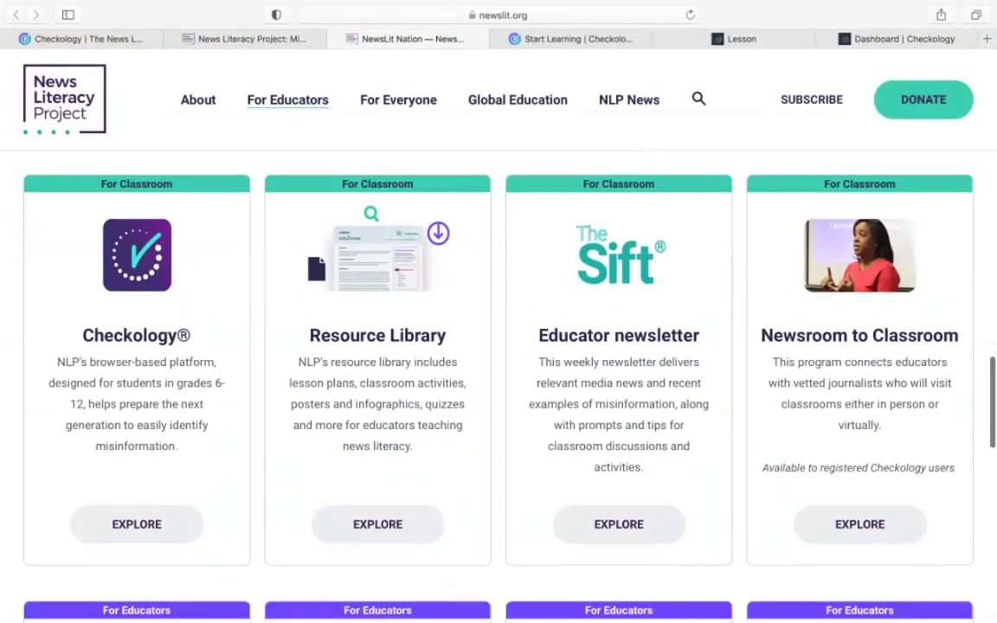
left_click(571, 38)
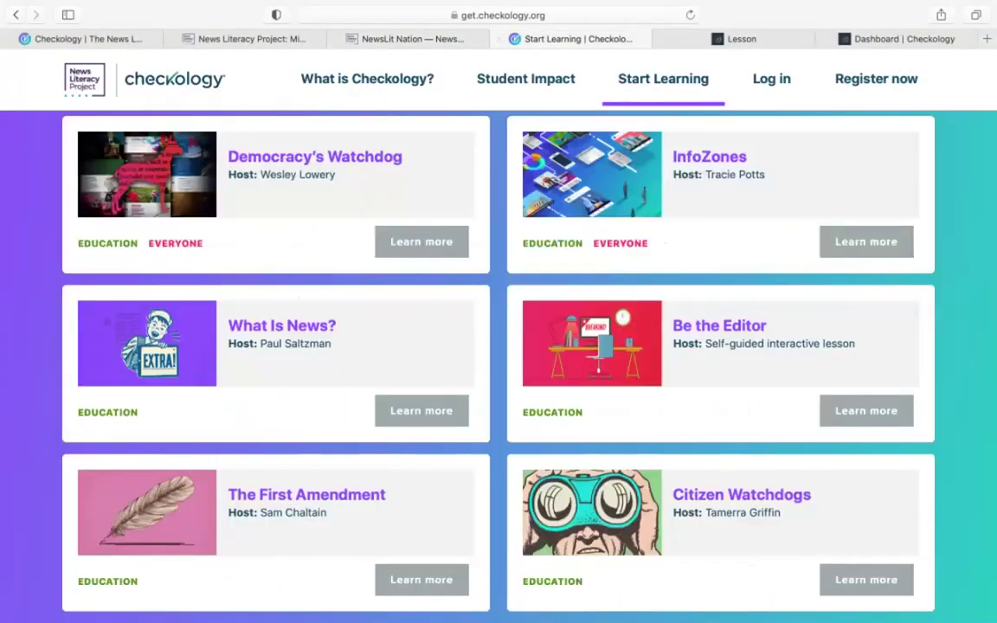
scroll(82, 362, "down", 4)
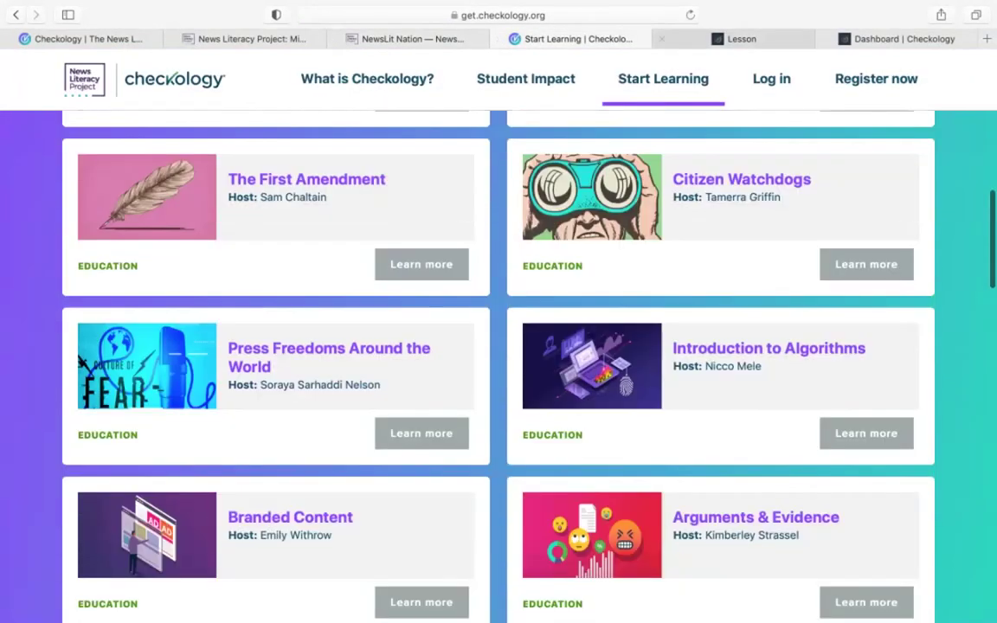
Return to the lesson, go back to slide 7 and play the "Understanding Bias: Types of Bias" video
left_click(735, 38)
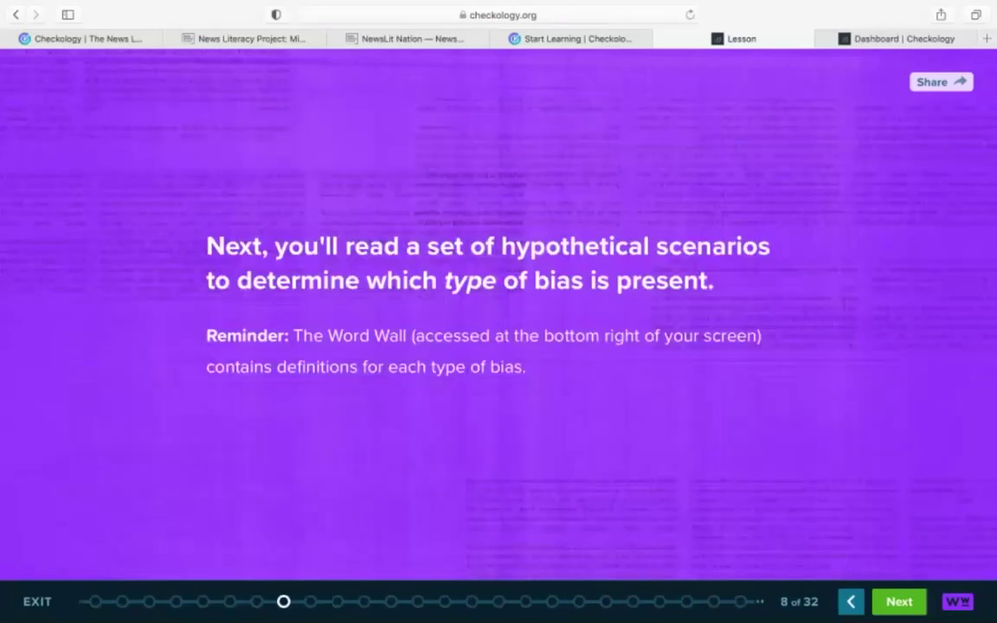
key("Left")
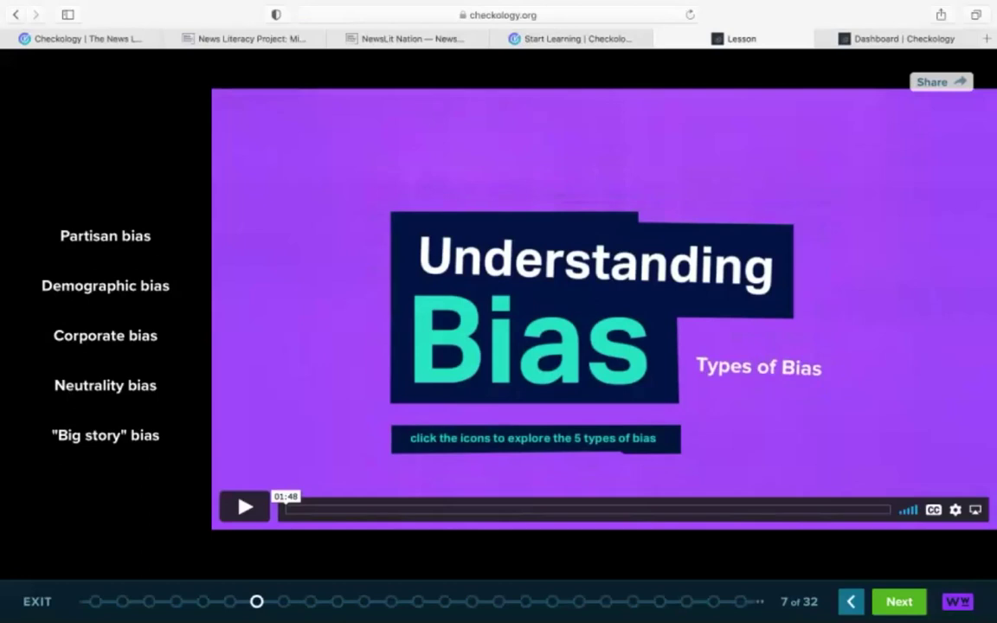
key("space")
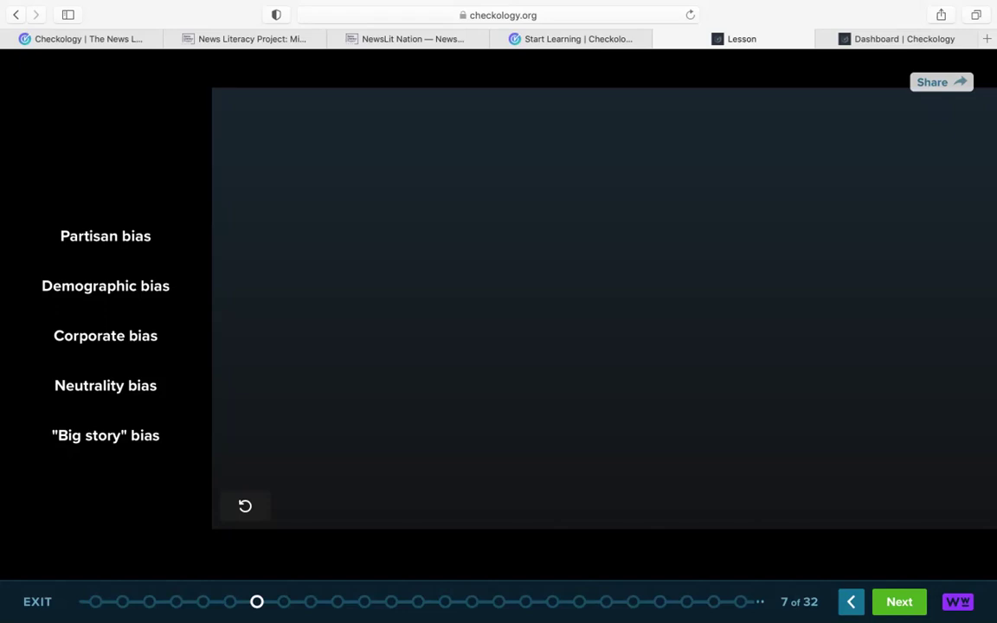
Open the news literacy ambassadors page from the NewsLit Ambassadors section of the NewsLit Nation page
left_click(413, 38)
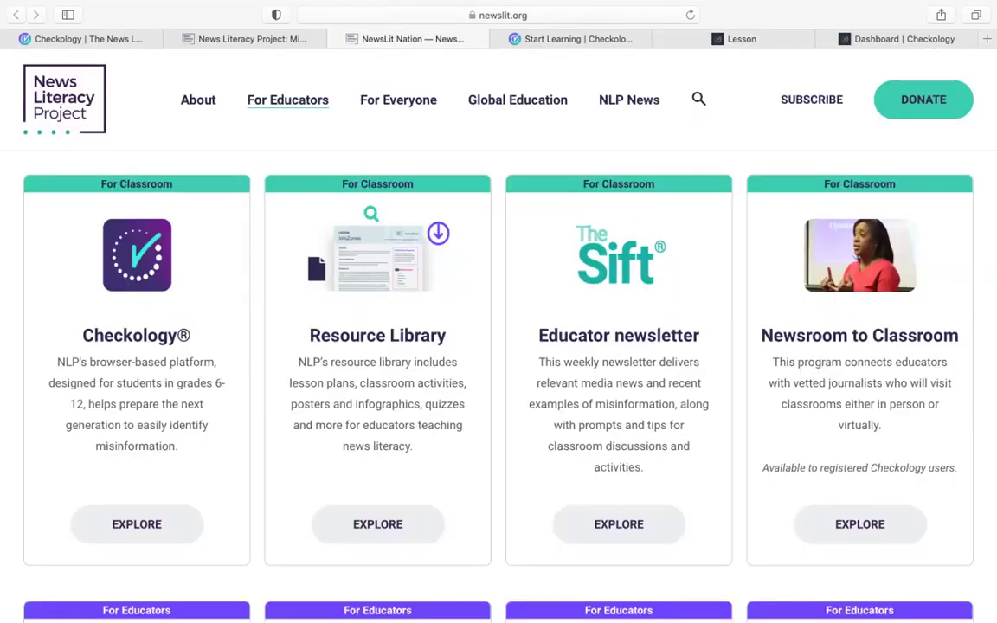
scroll(499, 346, "up", 3)
scroll(498, 347, "up", 10)
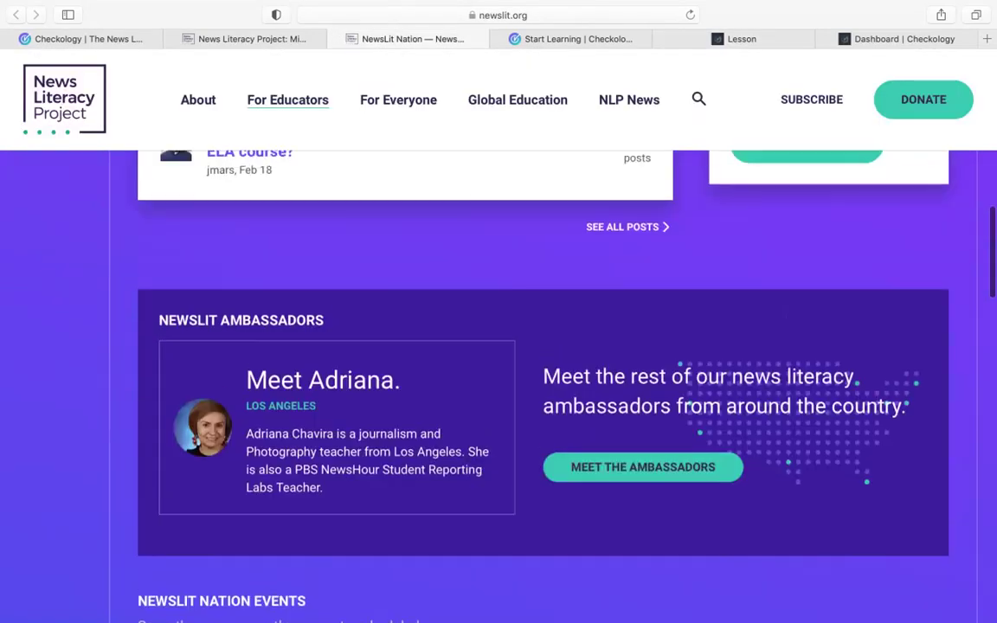
left_click(643, 466)
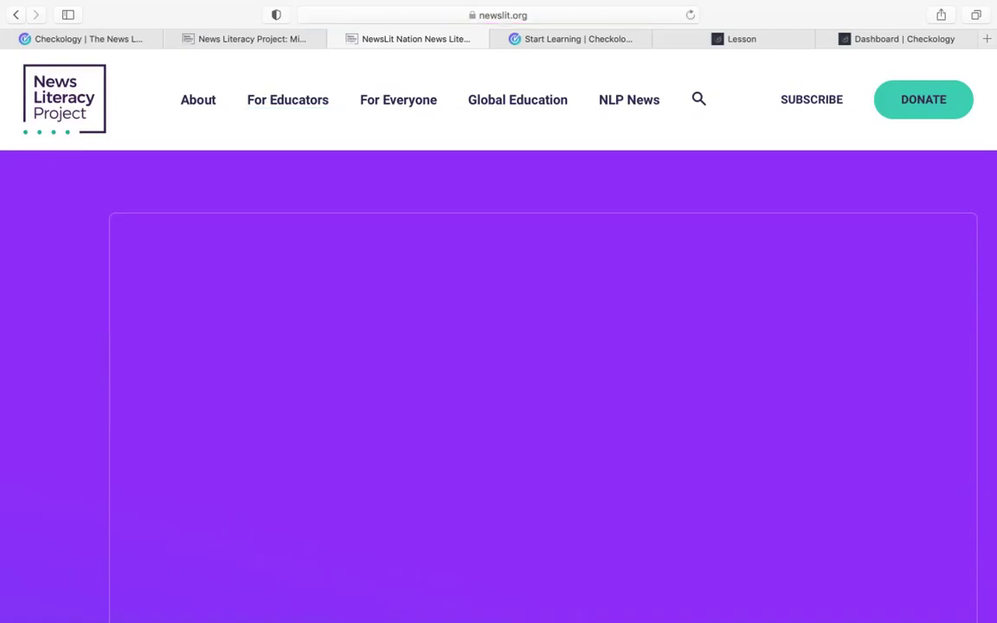
Browse the ambassadors and expand the profile of the Los Angeles journalism and photography teacher to view the biography and contact details
scroll(499, 389, "down", 3)
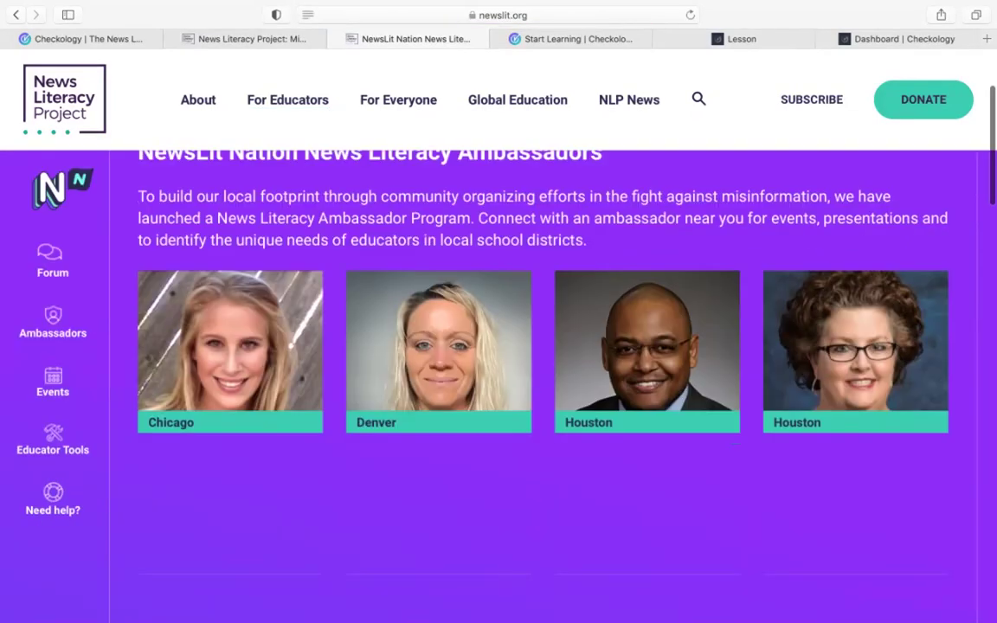
scroll(499, 390, "down", 6)
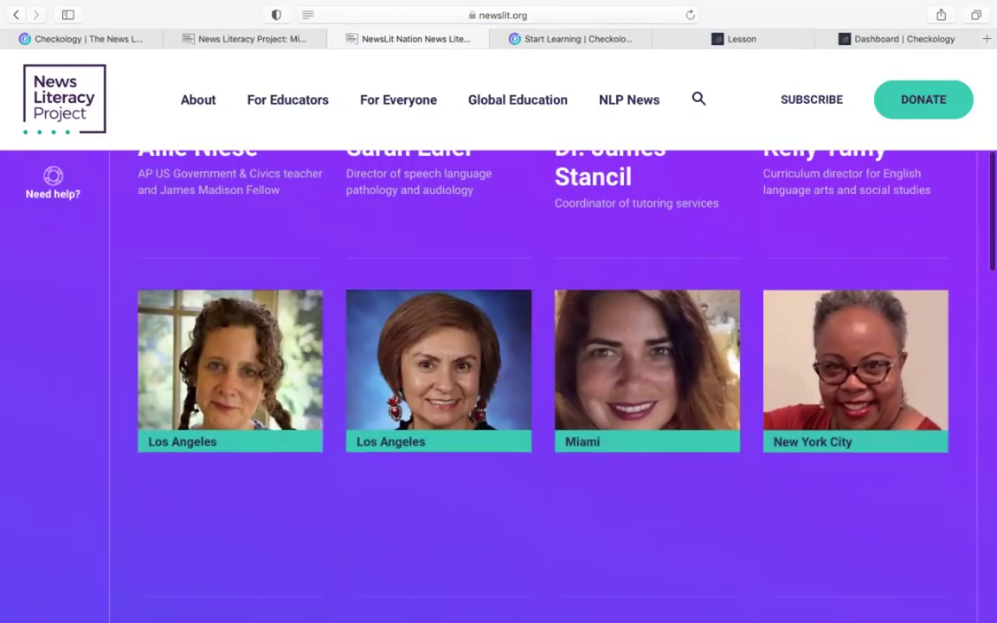
scroll(499, 390, "down", 1)
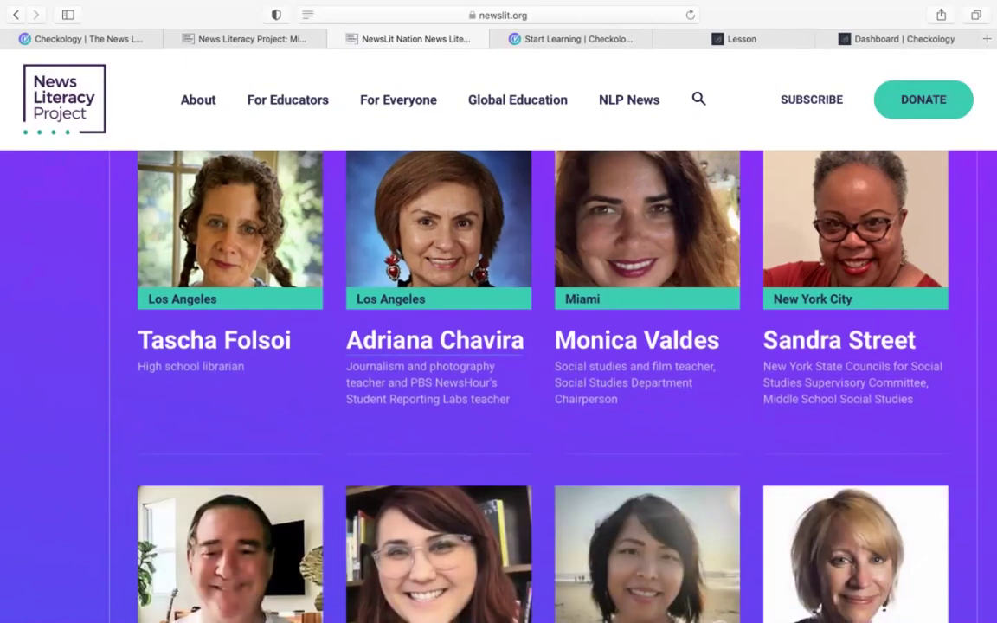
left_click(439, 225)
scroll(499, 347, "down", 2)
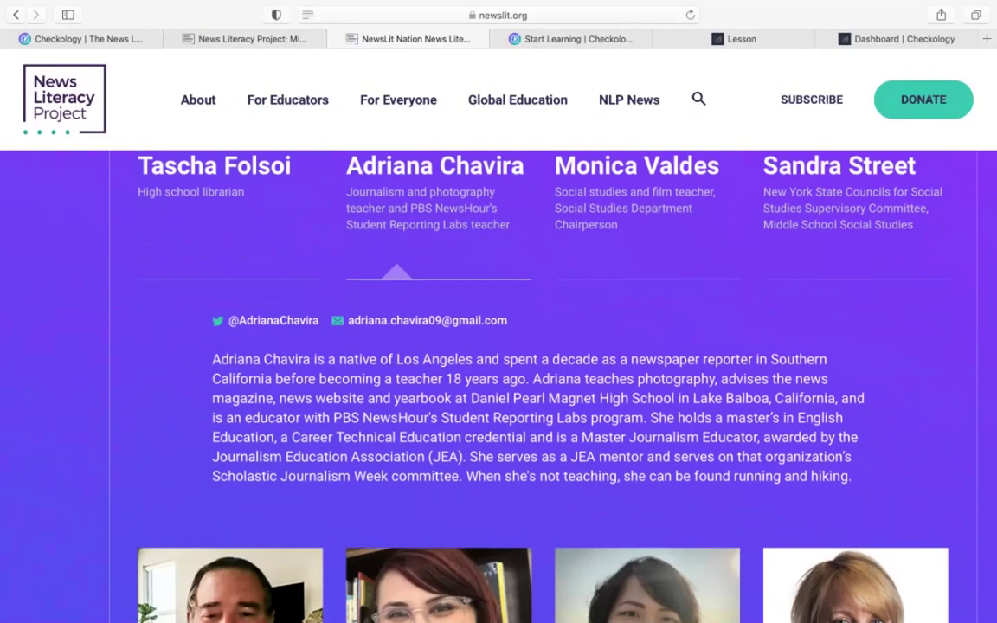
triple_click(427, 320)
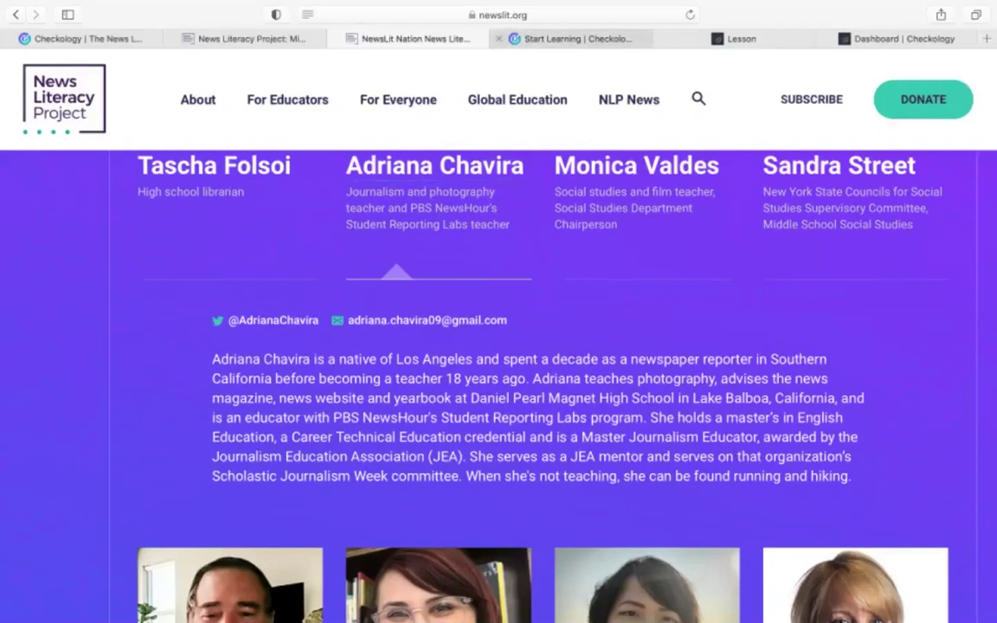
Look through the Start Learning lessons again, from The First Amendment back up to Democracy's Watchdog and InfoZones
left_click(578, 38)
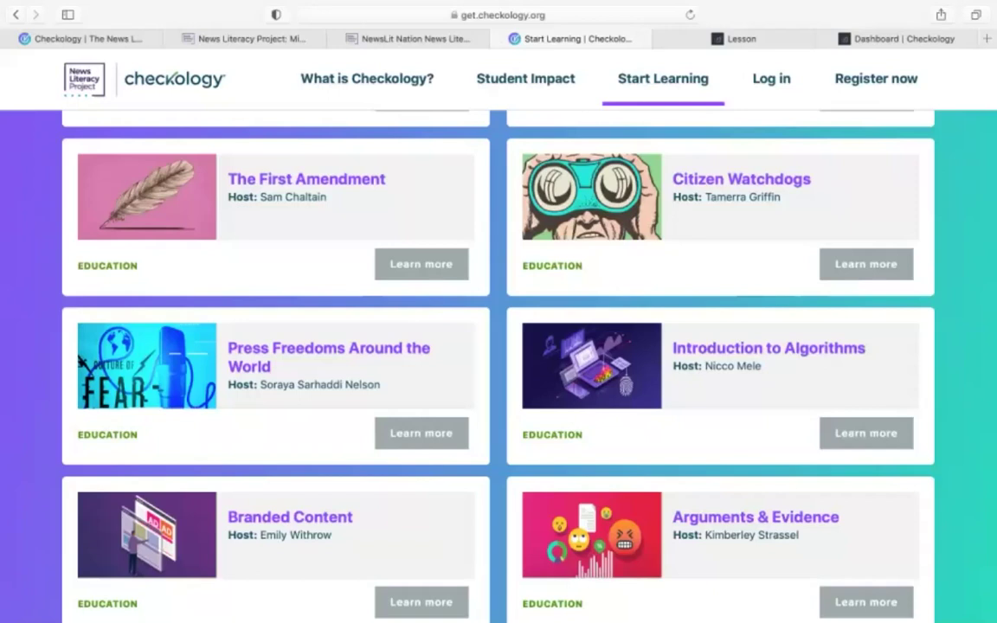
scroll(498, 363, "up", 3)
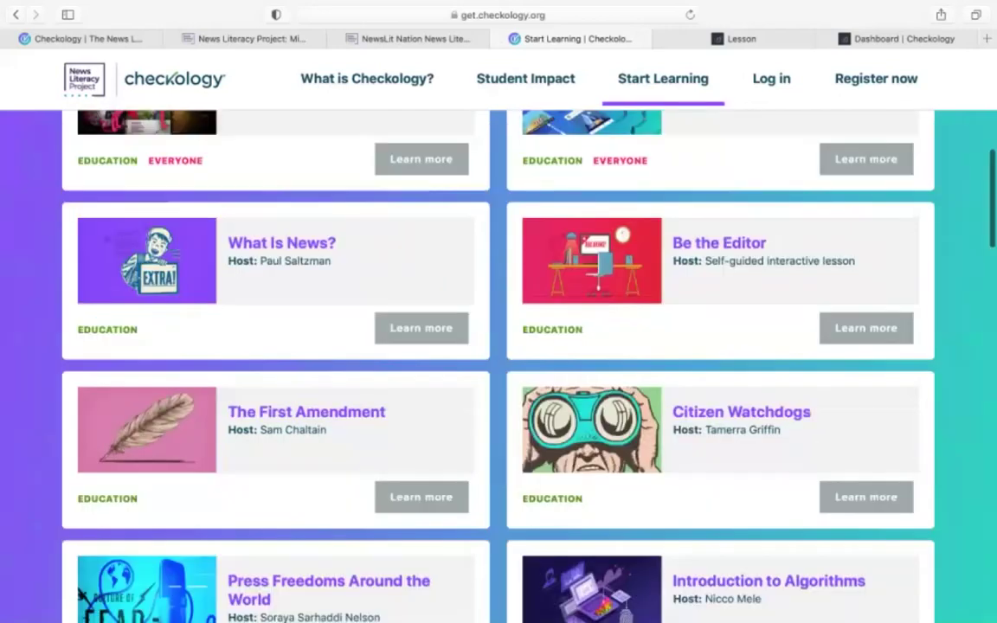
scroll(498, 364, "up", 2)
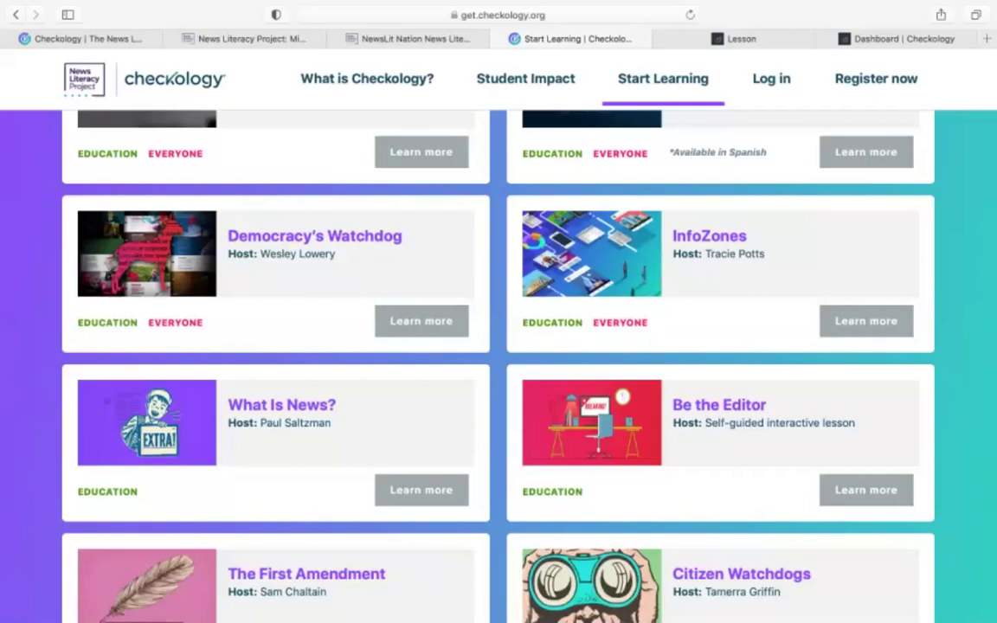
Go to the Checkology home page, open the educator registration and view the school information form
scroll(499, 346, "up", 5)
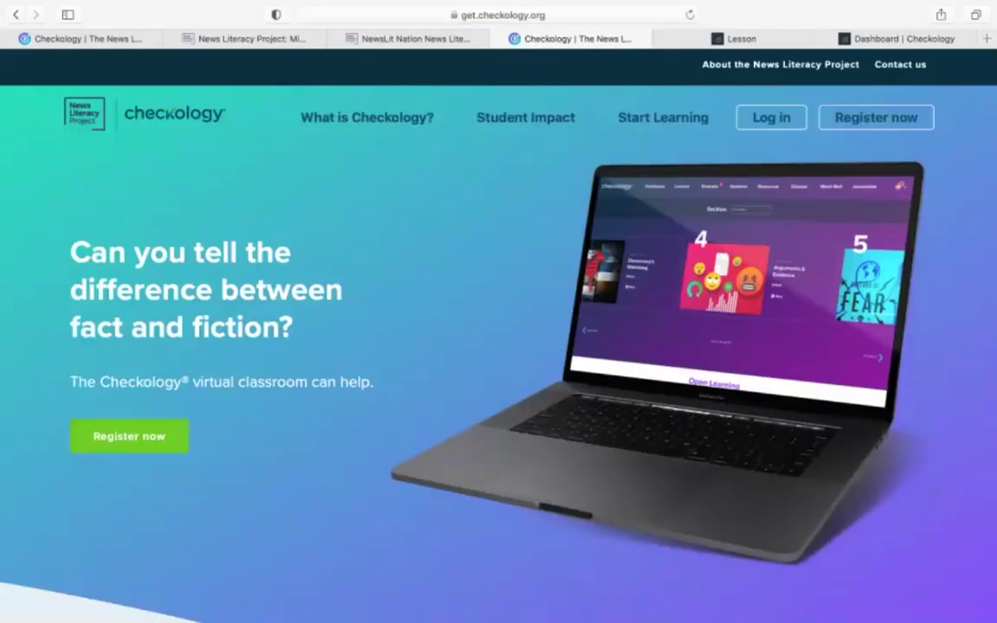
scroll(448, 302, "down", 10)
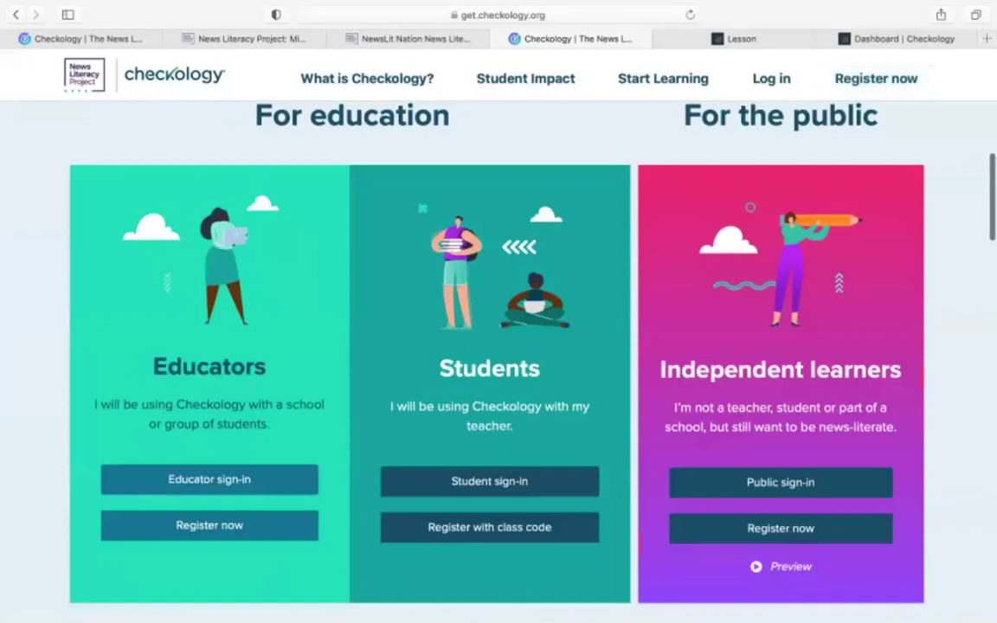
scroll(499, 347, "down", 1)
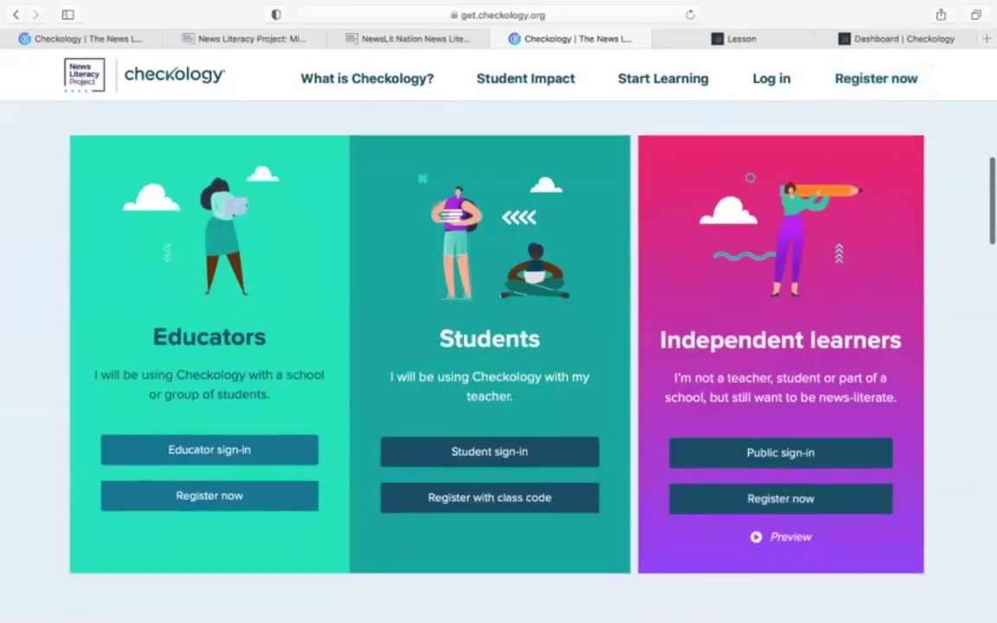
left_click(210, 450)
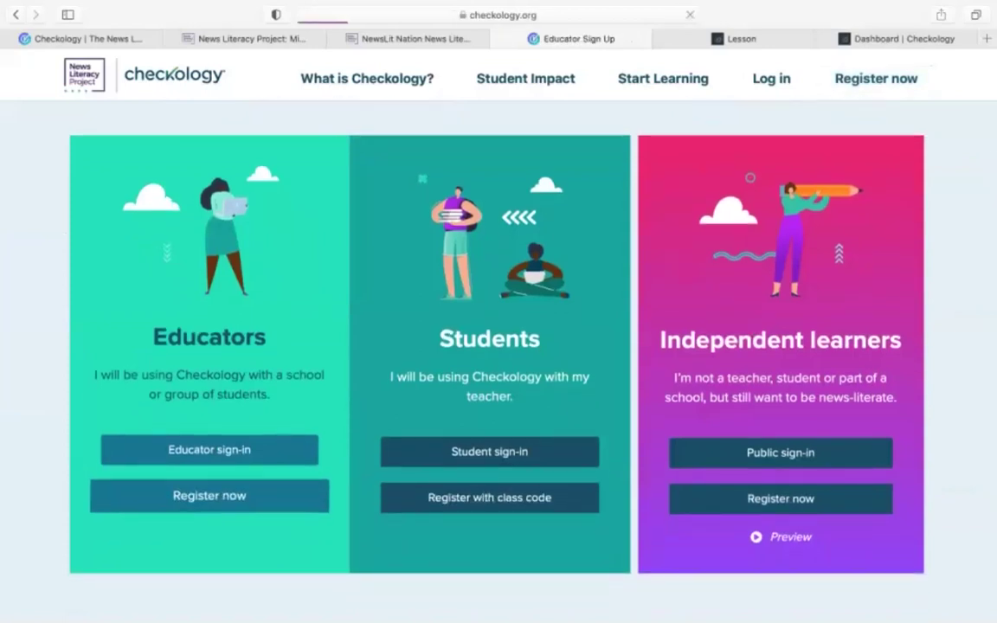
scroll(579, 346, "down", 2)
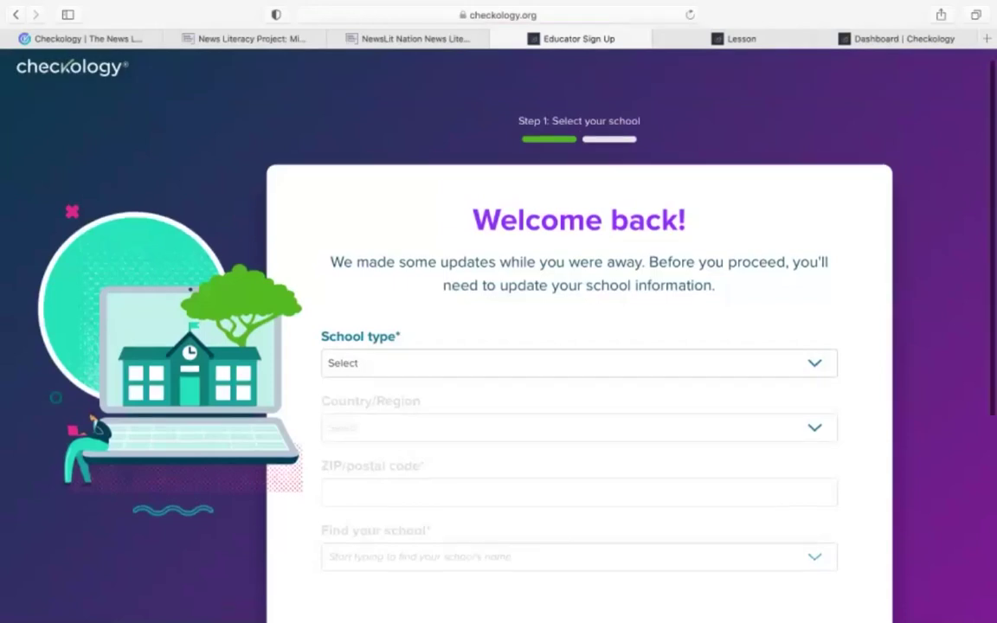
scroll(579, 346, "down", 1)
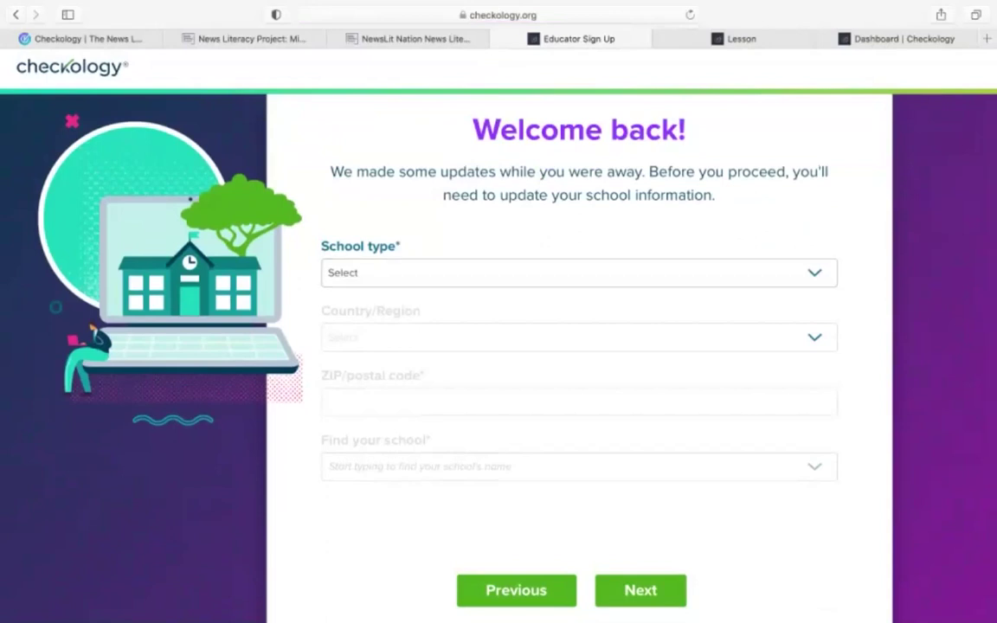
Look over the school information form and the existing classes on the educator dashboard, from ELA 2nd period to Social studies 5
scroll(579, 347, "down", 2)
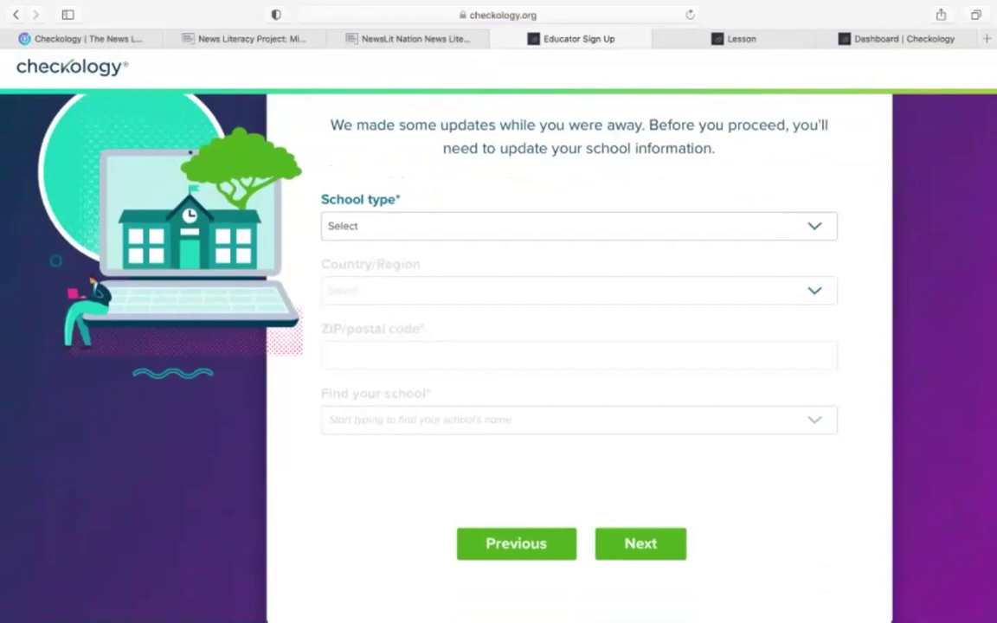
scroll(579, 347, "up", 5)
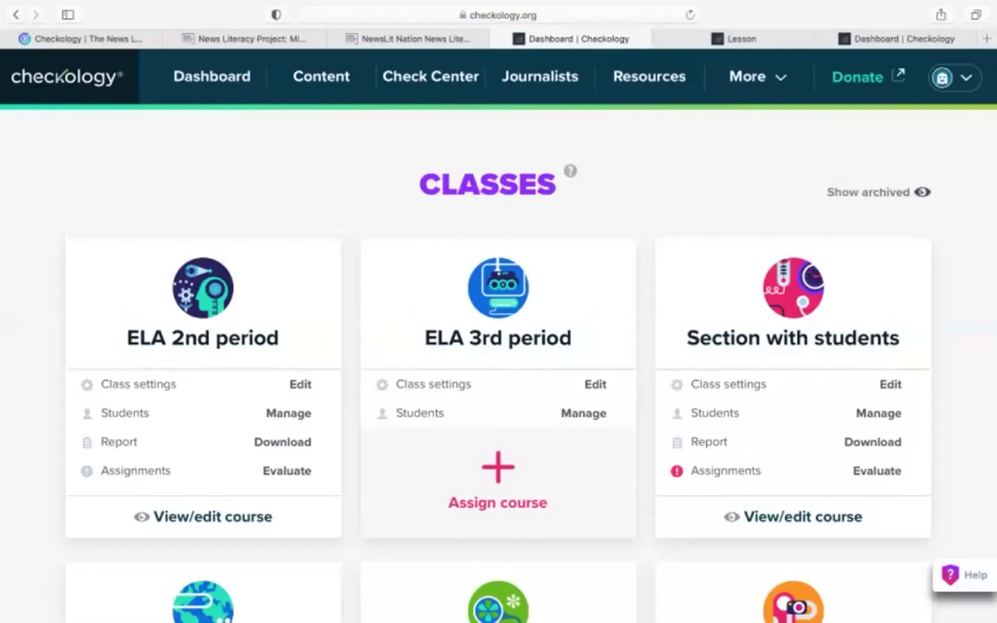
scroll(499, 347, "down", 2)
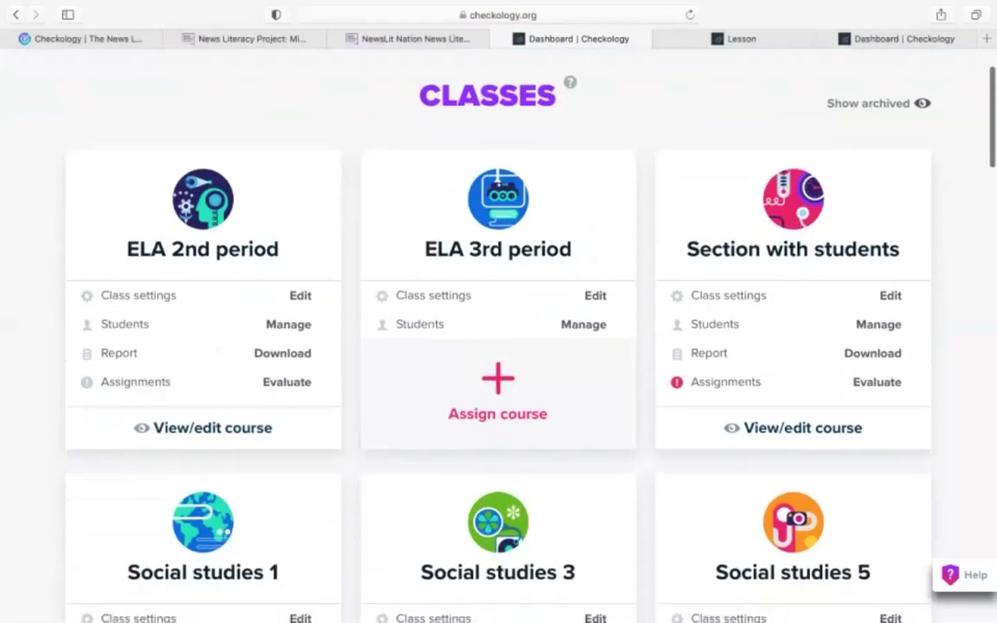
scroll(499, 346, "down", 2)
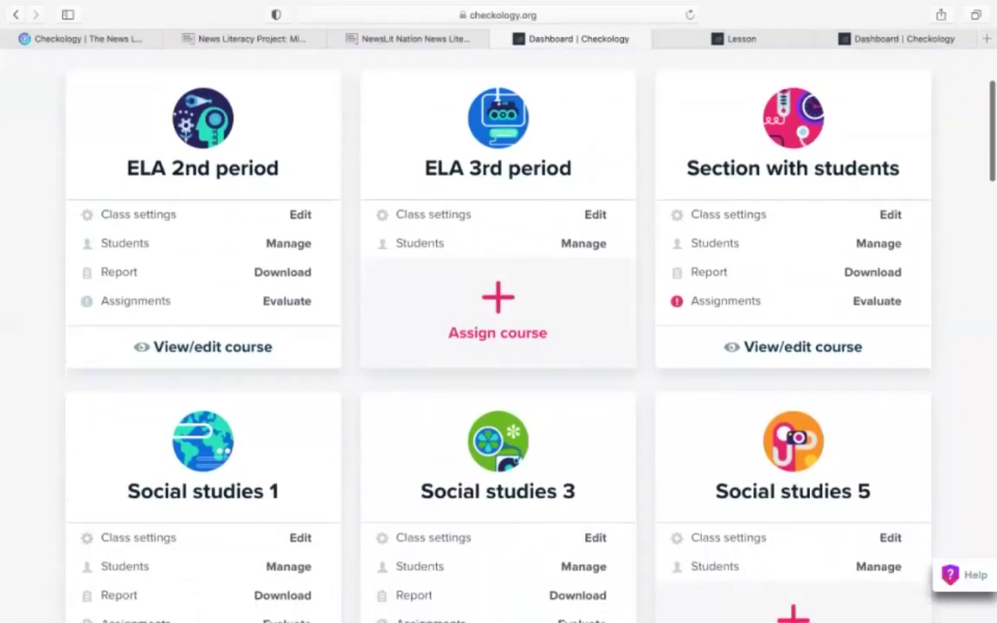
scroll(499, 346, "up", 1)
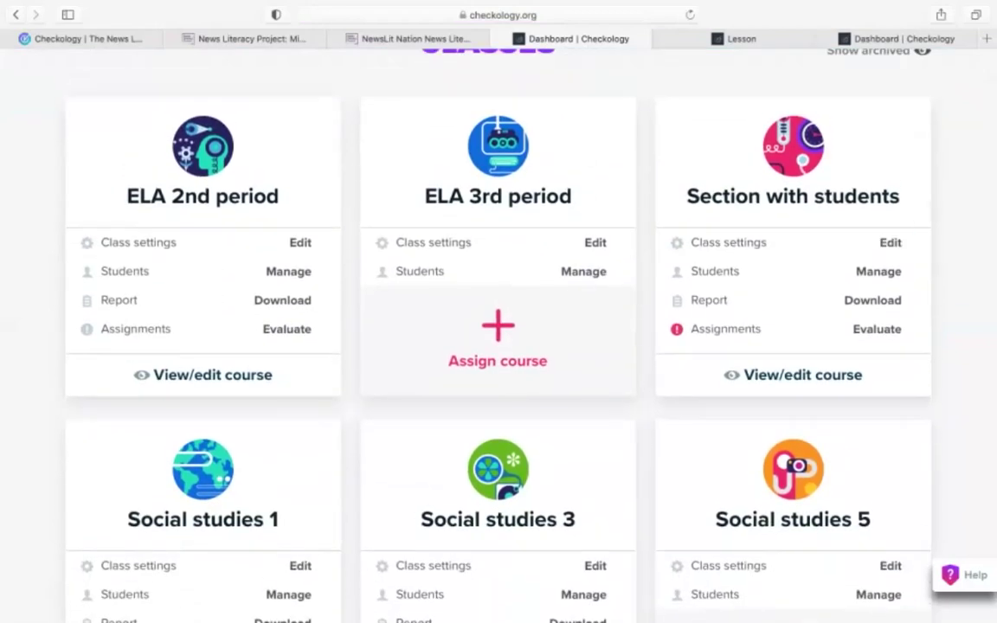
scroll(499, 346, "down", 5)
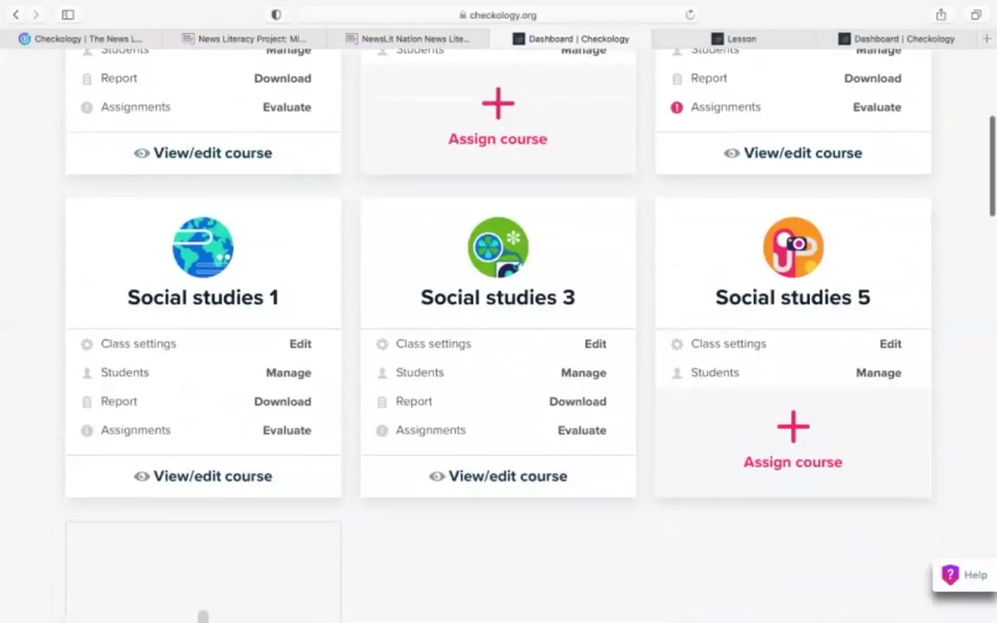
scroll(498, 346, "up", 6)
scroll(499, 346, "down", 4)
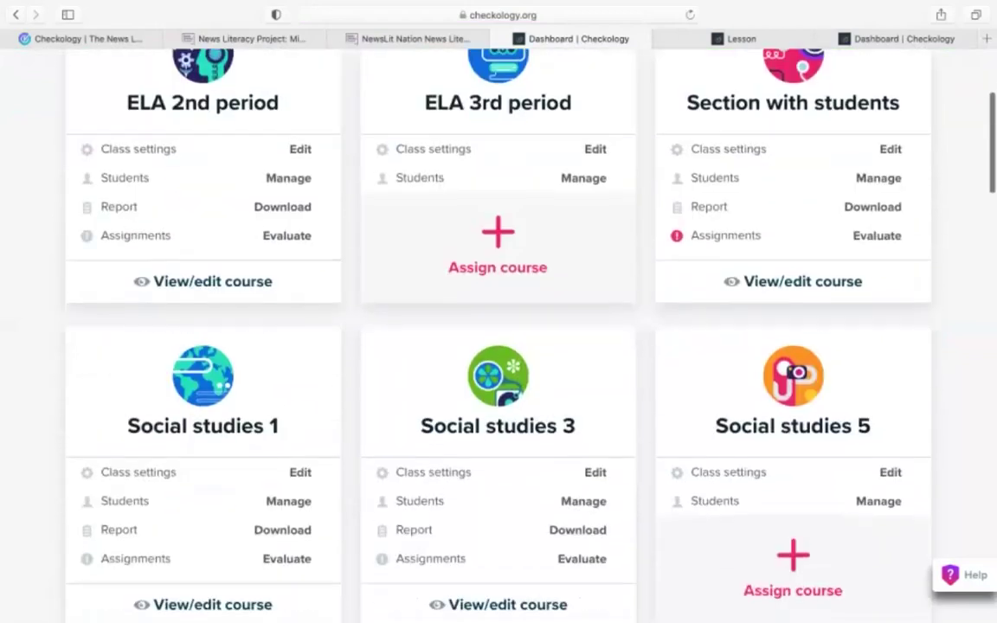
Start a new class from the dashboard, title it Math 2 and set its student type to High School
scroll(499, 347, "down", 12)
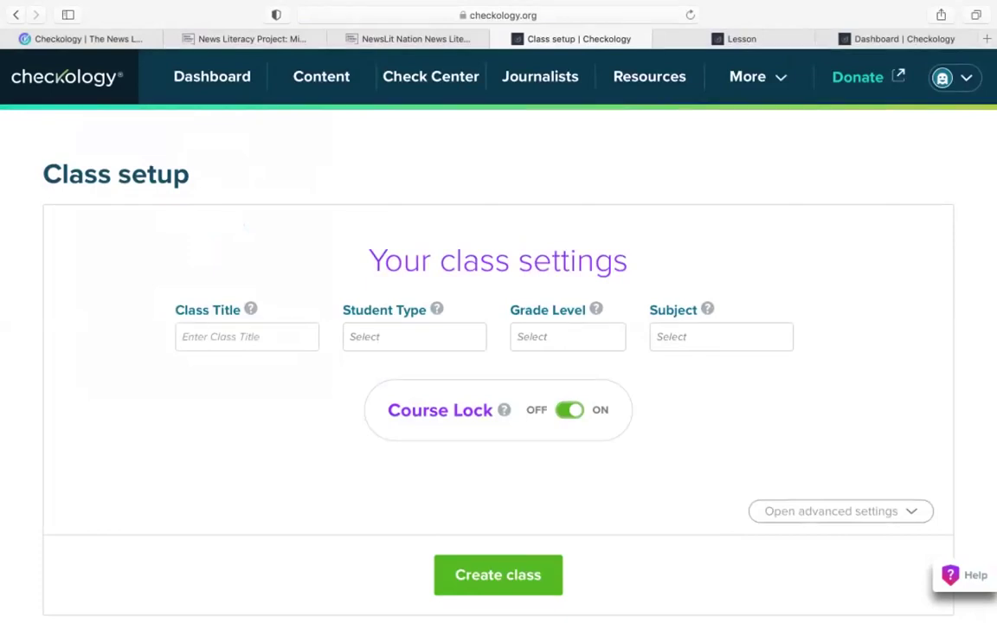
scroll(499, 347, "down", 2)
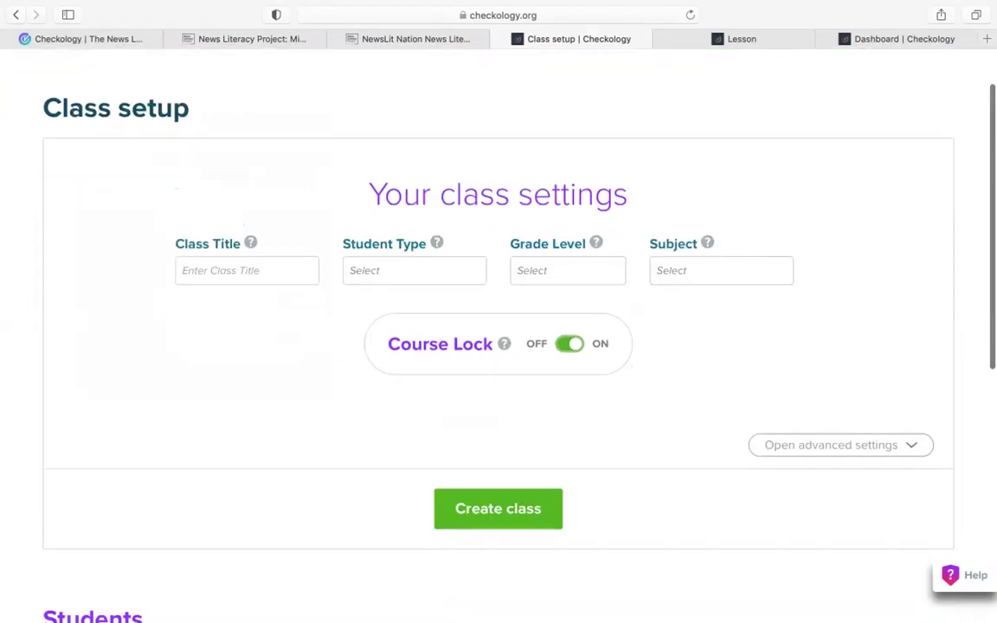
left_click(247, 270)
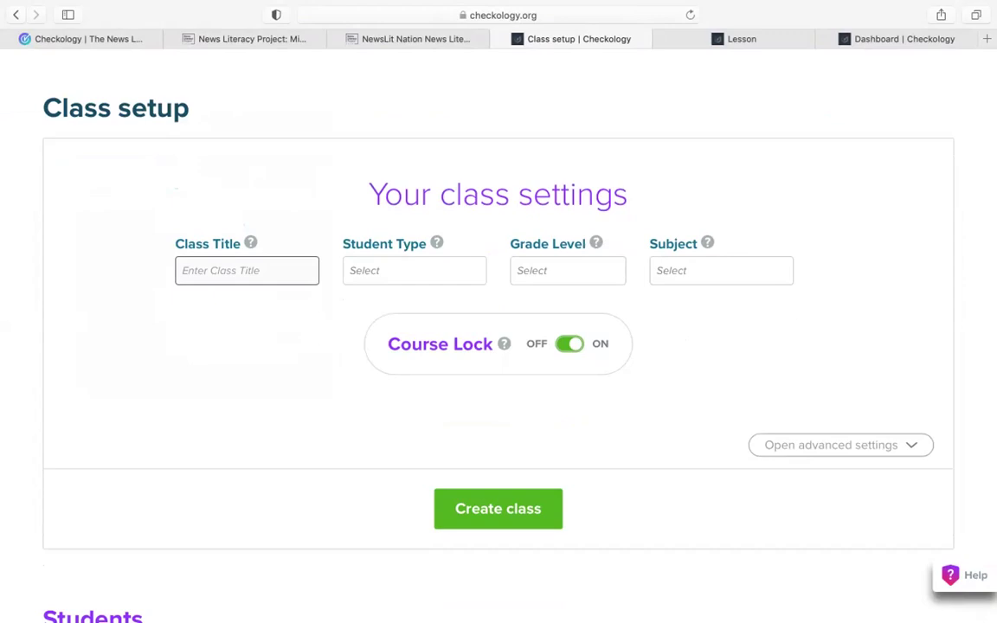
type("Math 2")
scroll(499, 311, "down", 1)
key("Tab")
key("space")
key("Down")
key("Down")
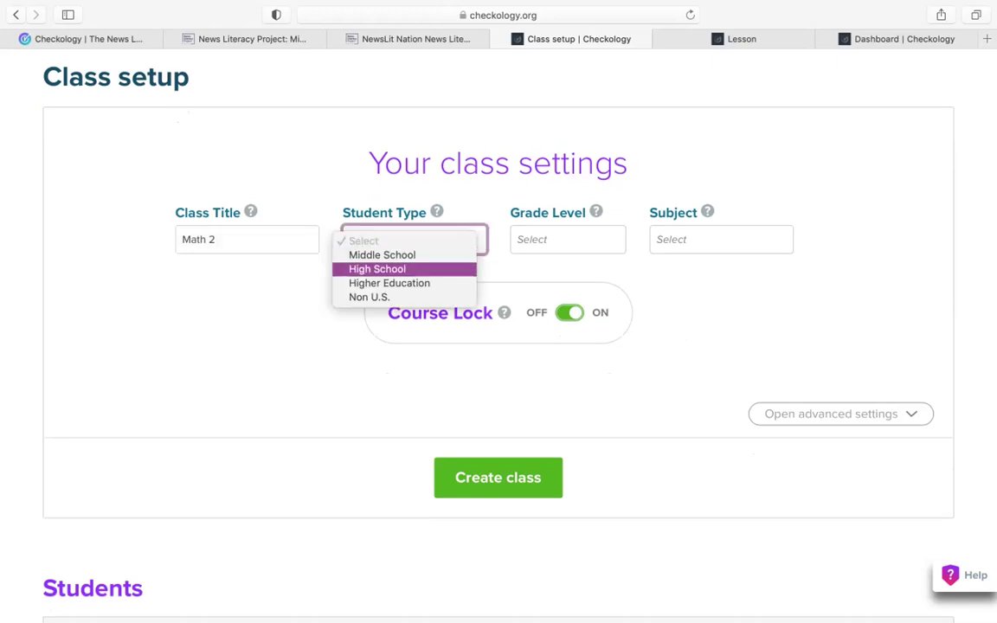
key("Return")
Set the grade level of the Math 2 class to 10th Grade
key("Tab")
key("space")
key("Down")
key("Down")
key("Down")
key("Down")
key("Up")
key("Return")
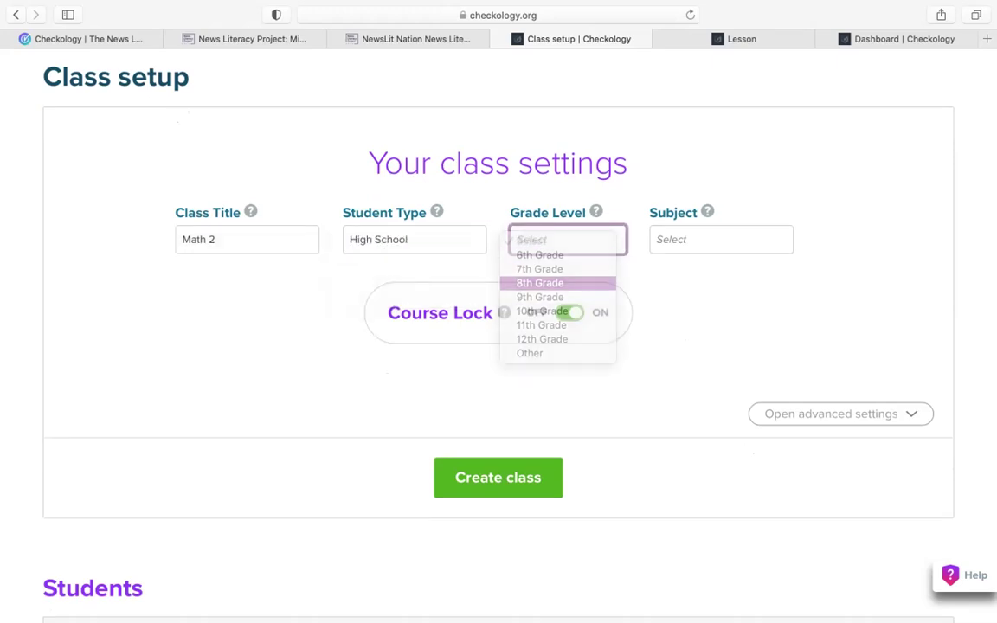
key("space")
key("Down")
key("Down")
key("Return")
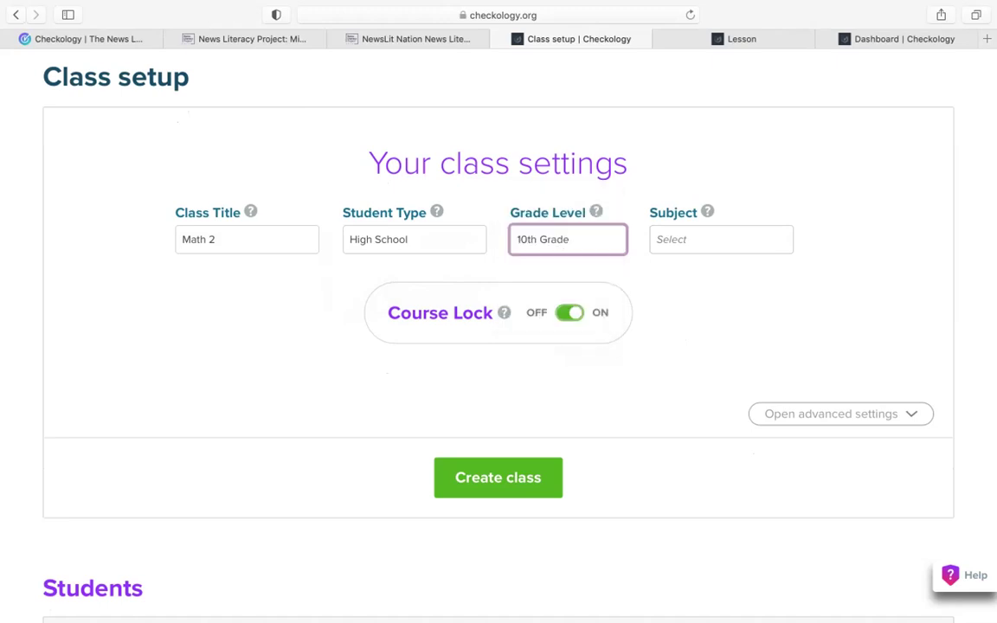
Set the subject of the Math 2 class to Other
key("Tab")
key("space")
key("Down")
key("Down")
key("Down")
key("Down")
key("Down")
key("Down")
key("Down")
key("Down")
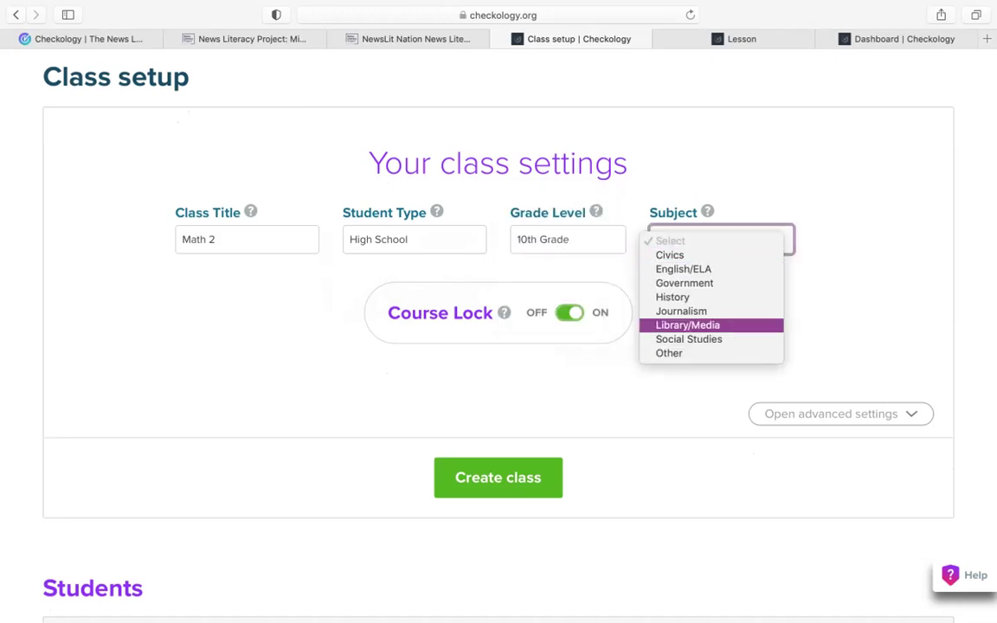
key("Return")
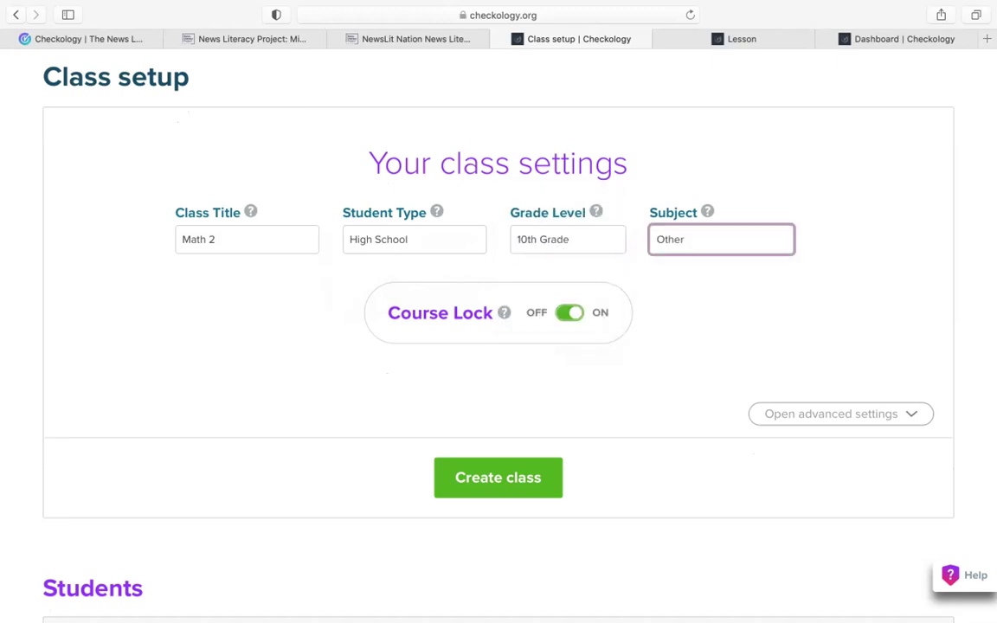
Check the help notes for Student Type, Class Title and Course Lock, and switch Course Lock off for the class
mouse_move(438, 212)
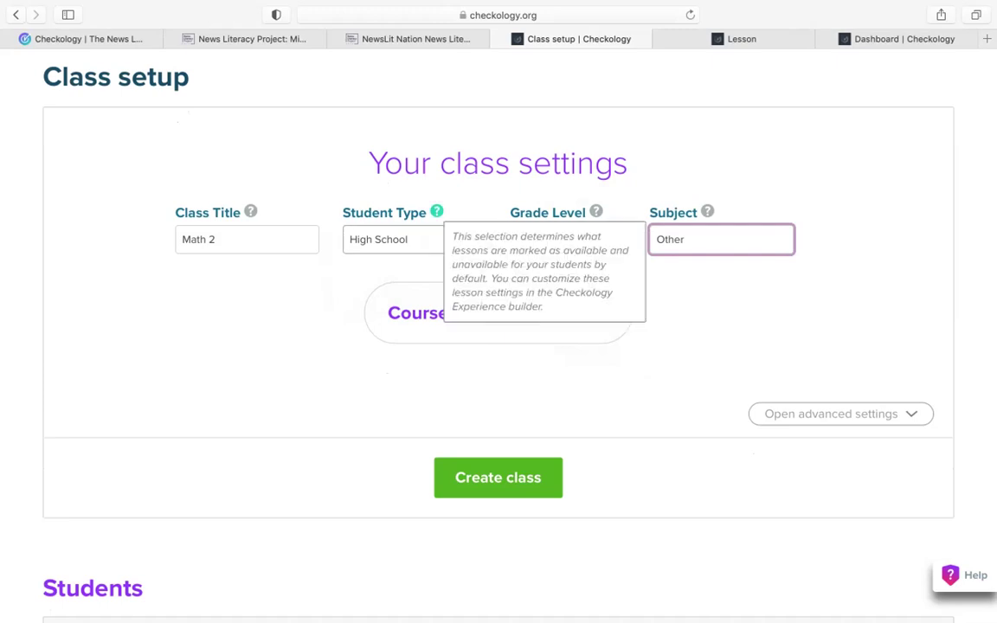
mouse_move(250, 212)
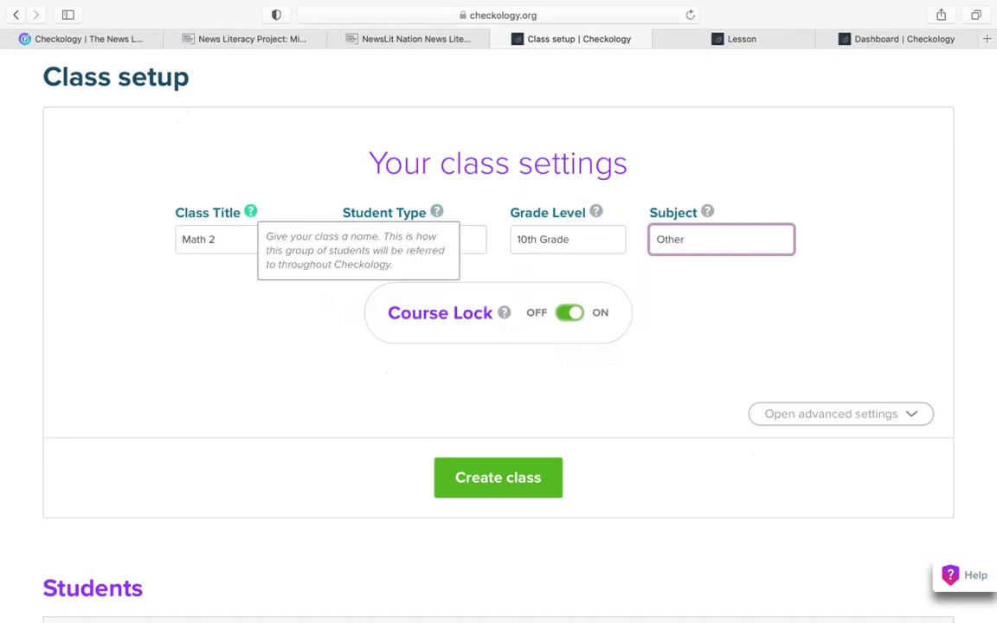
scroll(499, 312, "down", 2)
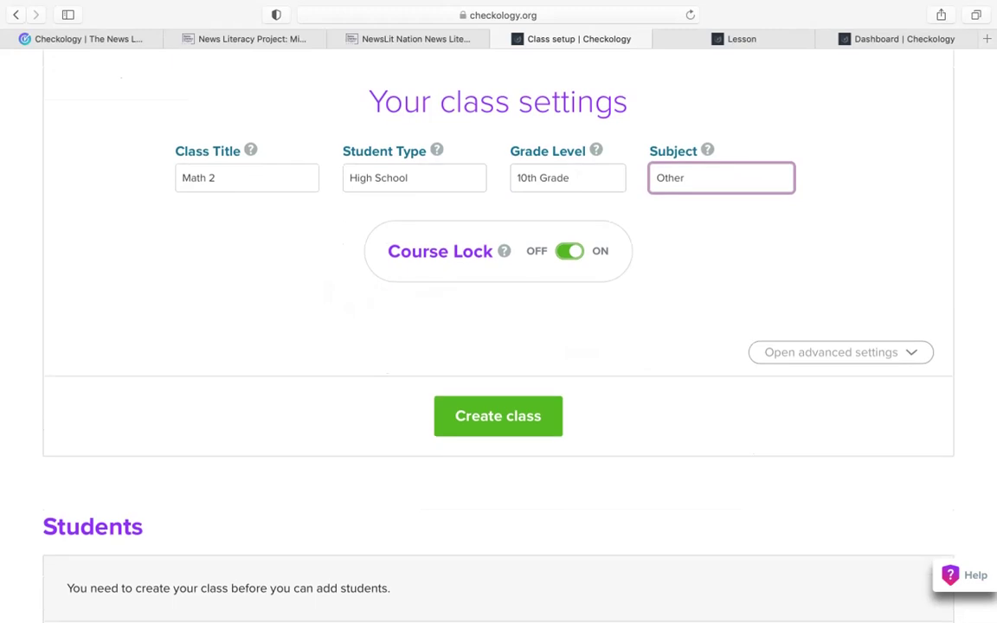
mouse_move(504, 251)
left_click(570, 251)
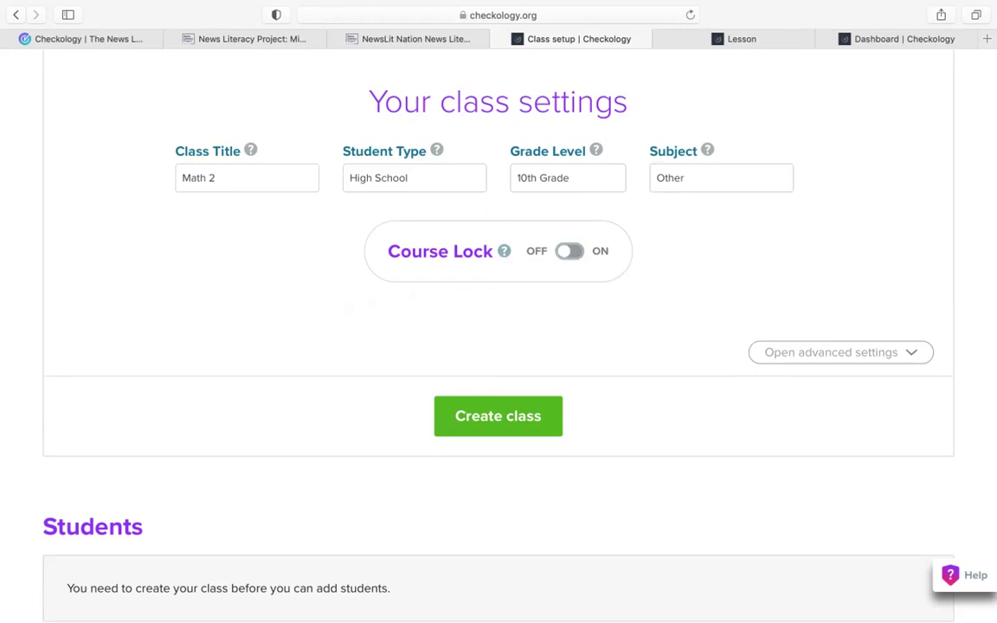